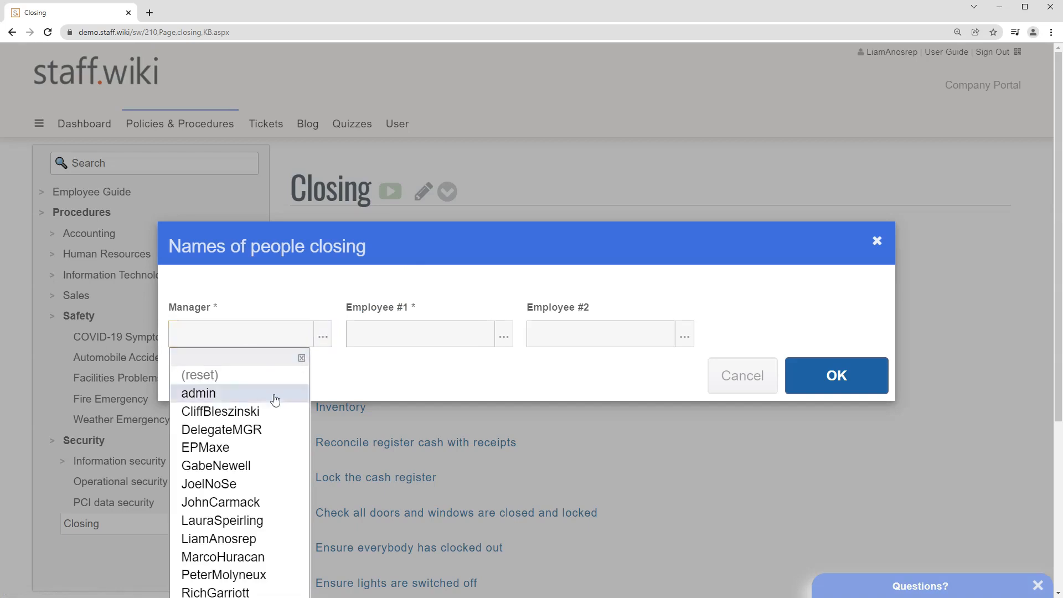
- Choose a manager and the first employee for the "Names of people closing" checklist item and submit it
click(239, 446)
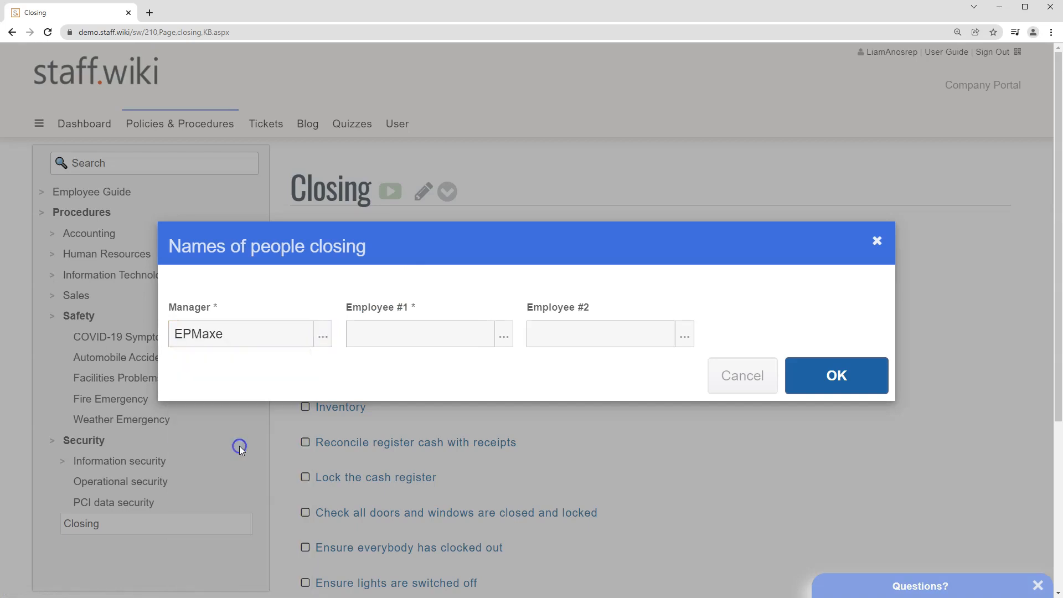
click(503, 335)
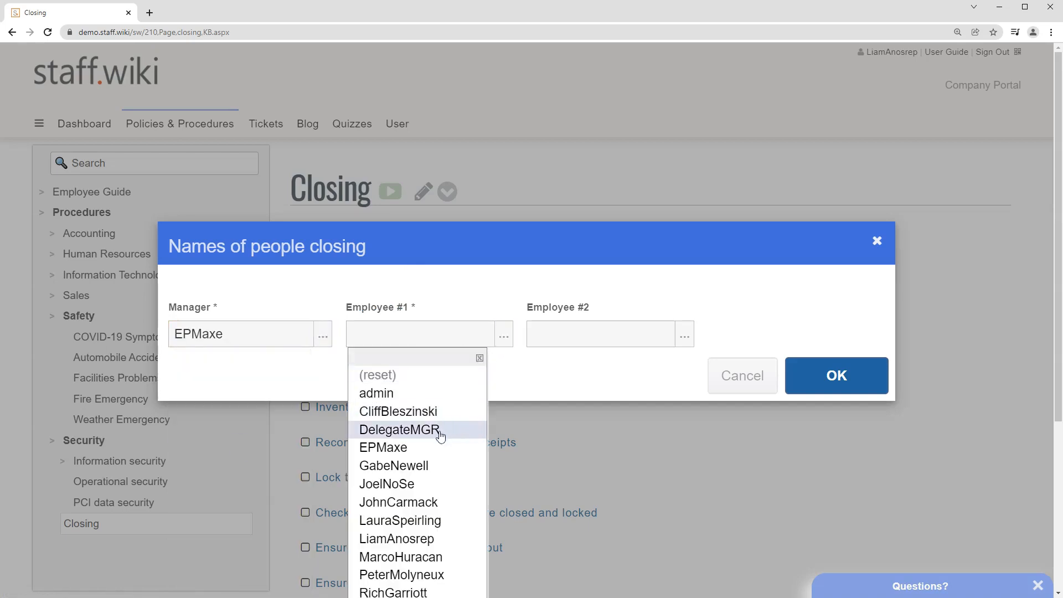
click(408, 465)
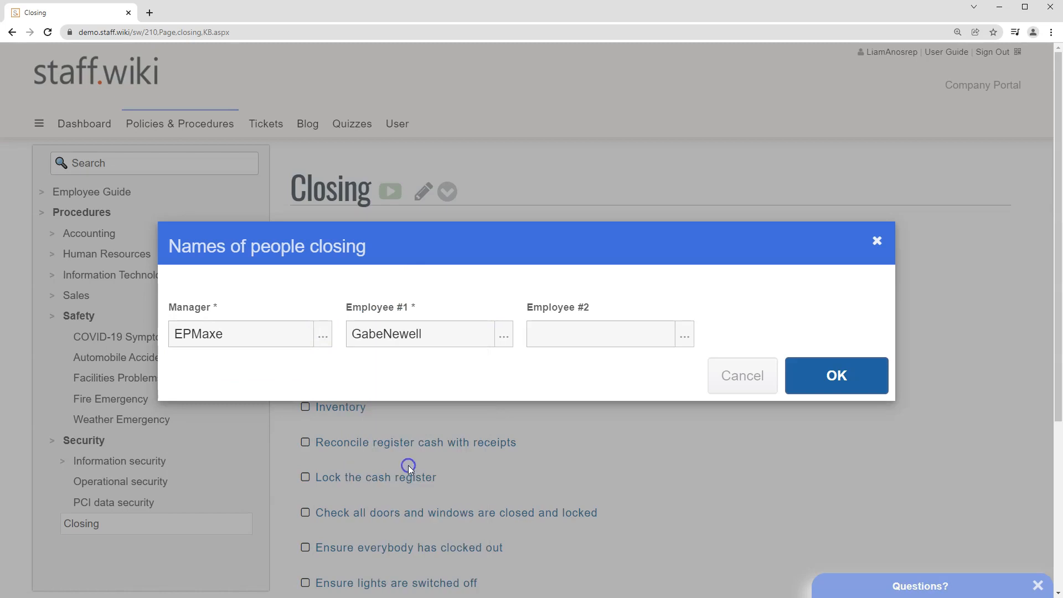
click(813, 383)
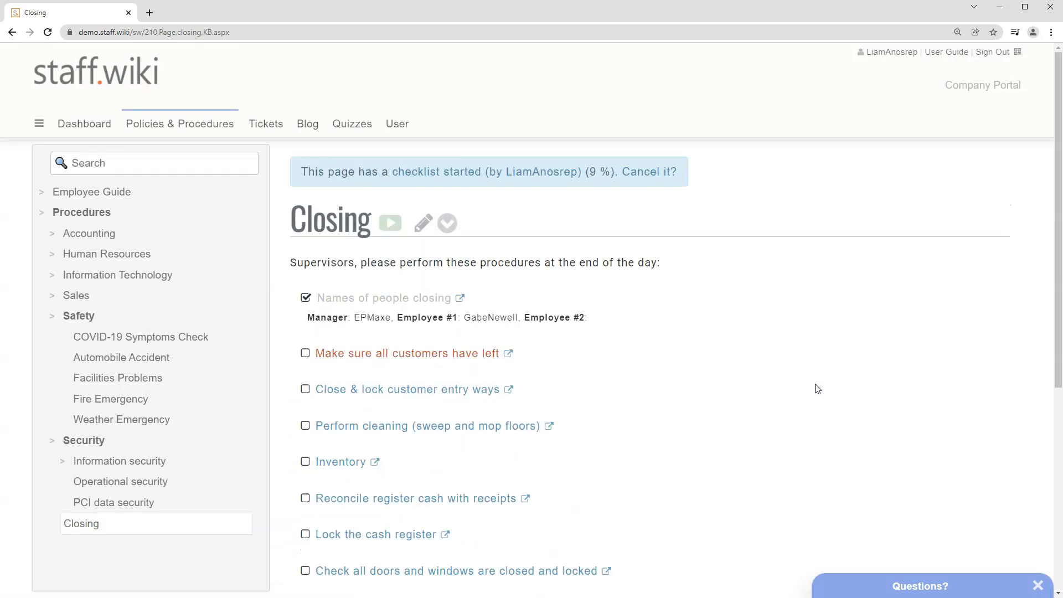
- Complete "Make sure all customers have left" with Yes for customers escorted out, and open the "Close & lock customer entry ways" item
click(462, 358)
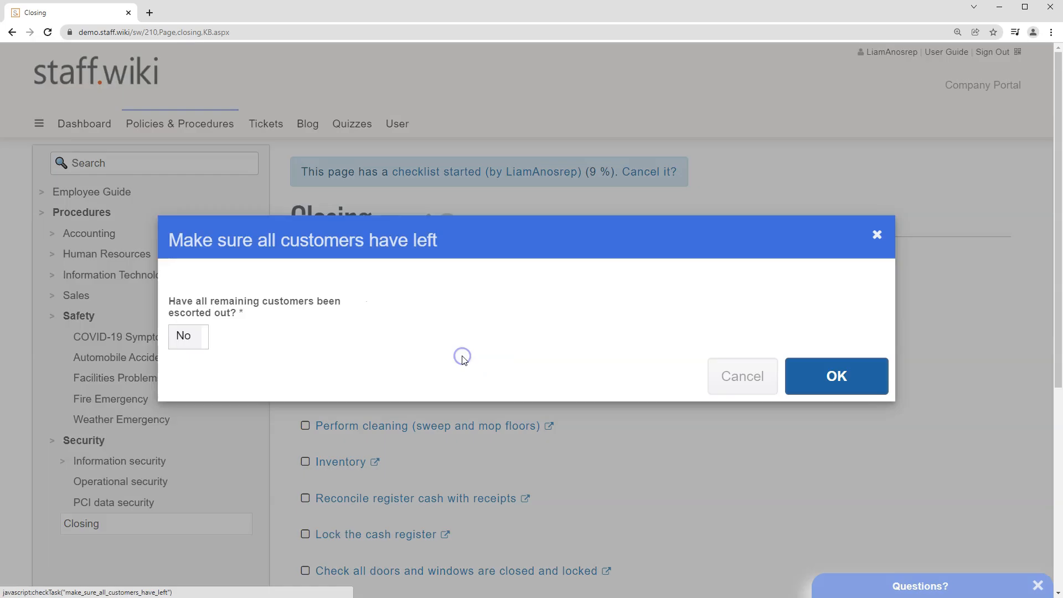
click(204, 347)
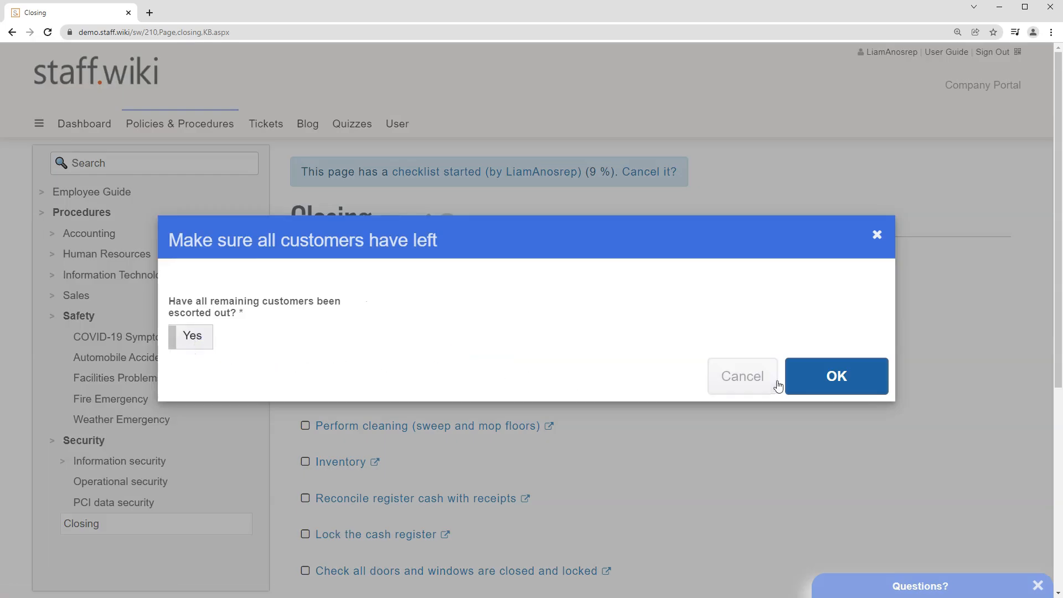
click(807, 378)
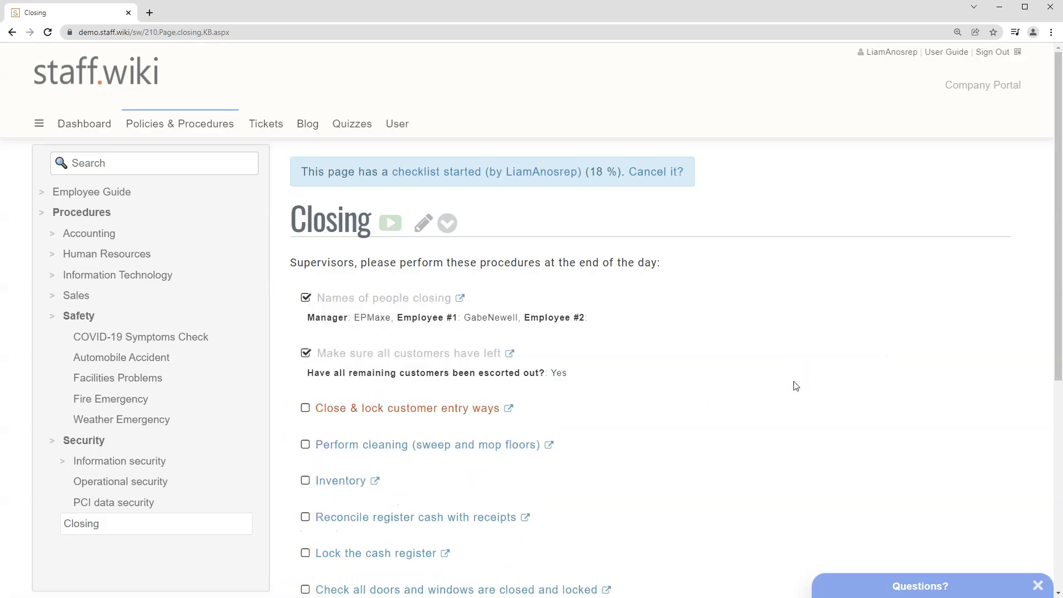
click(481, 410)
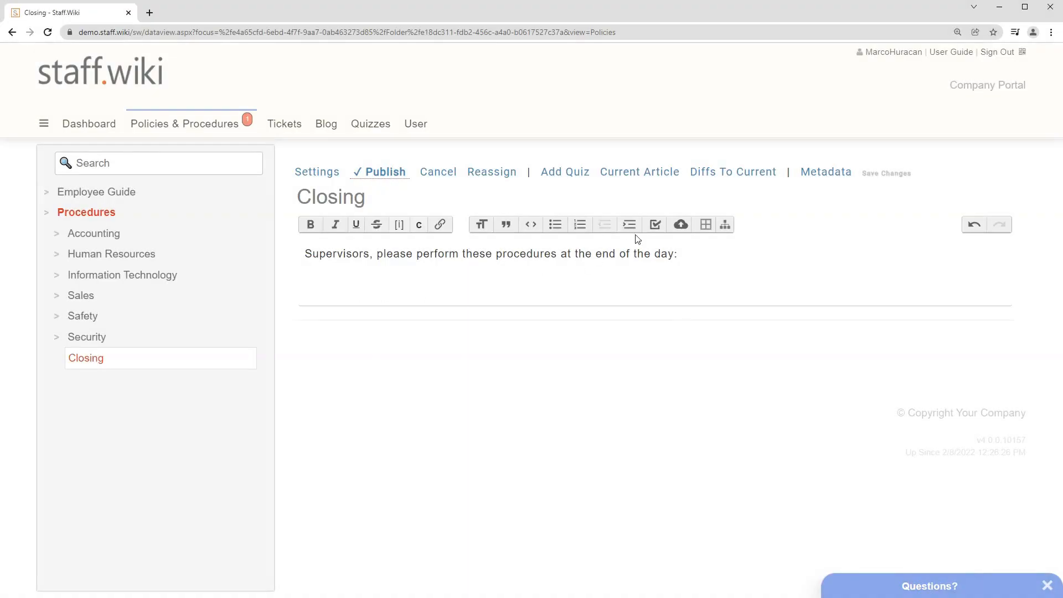
- Add the checklist item "Names of people closing" below the introductory sentence of the Closing page
click(651, 227)
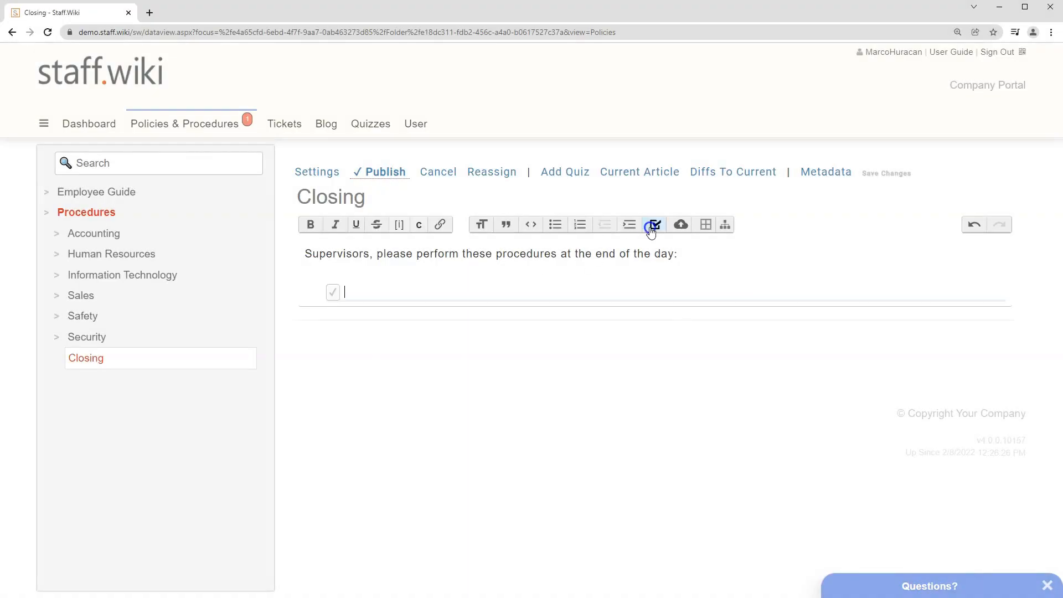
text(Names of people closing)
key(Return)
key(Return)
- Add the checklist item "Make sure all customers have left" below the first one and publish the completed Closing page
click(655, 224)
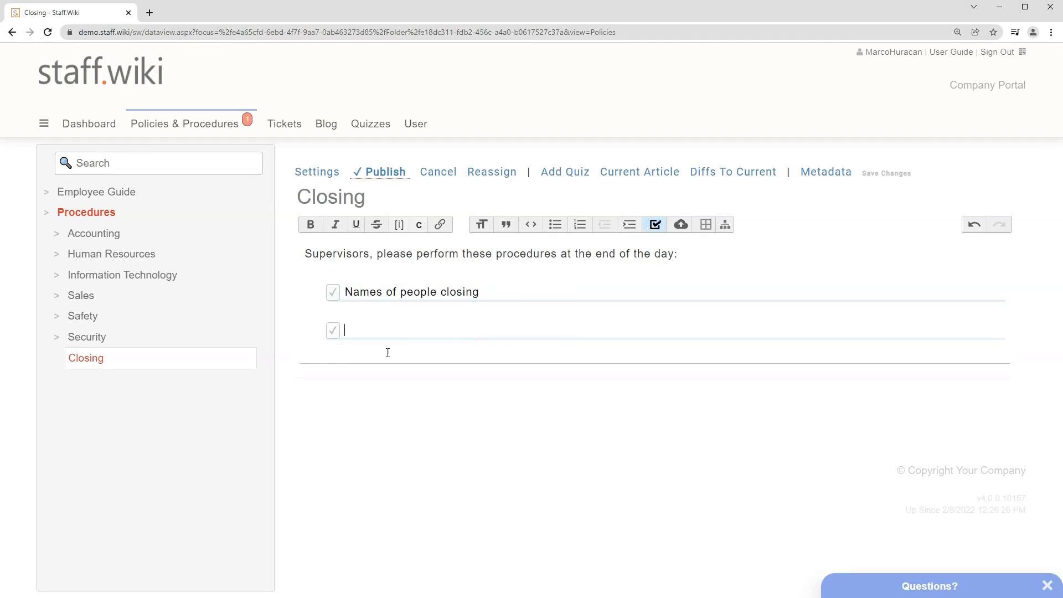
text(Make sure all customers have lef)
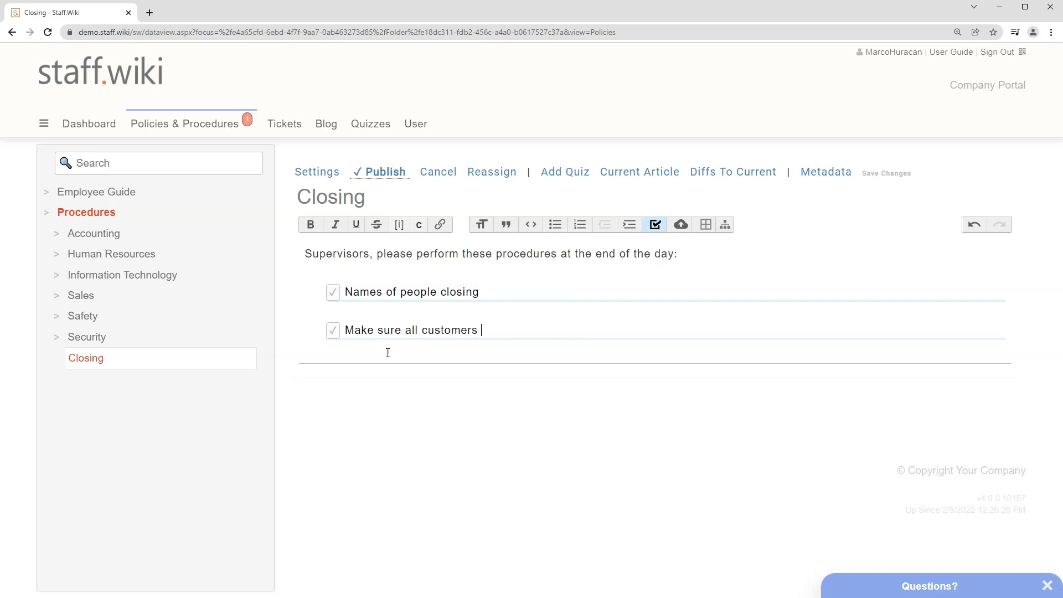
text(t)
key(Return)
key(Return)
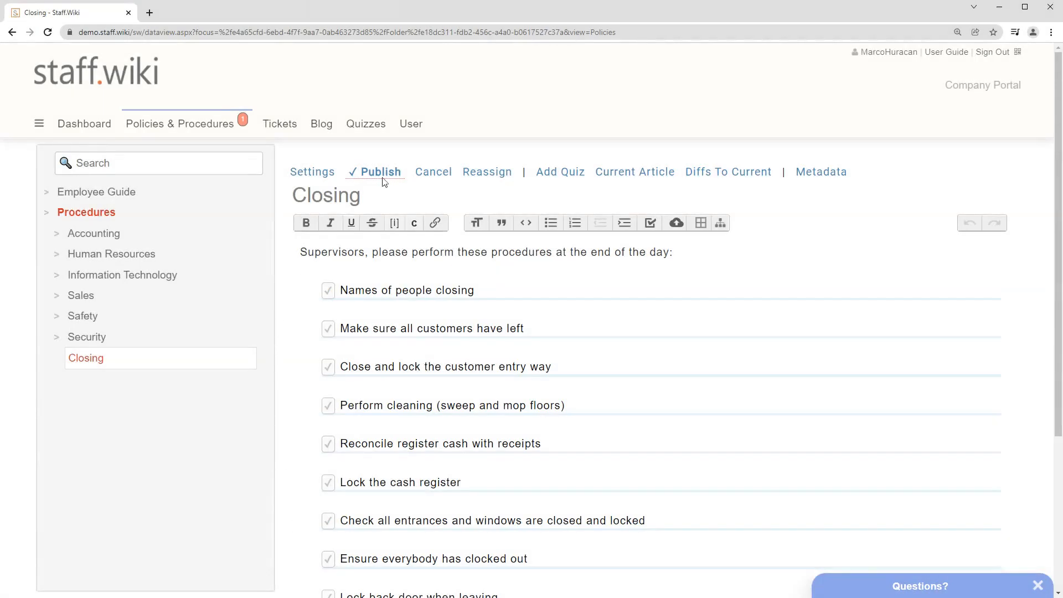
click(389, 172)
click(812, 394)
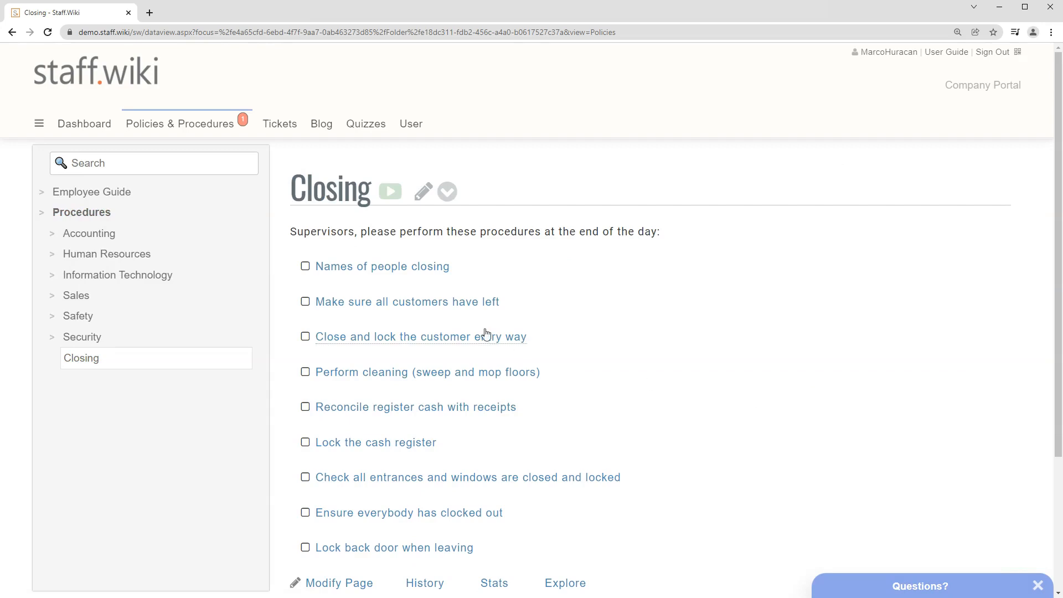
- Complete the published "Names of people closing" item with the two closing employees' first names as notes
click(426, 271)
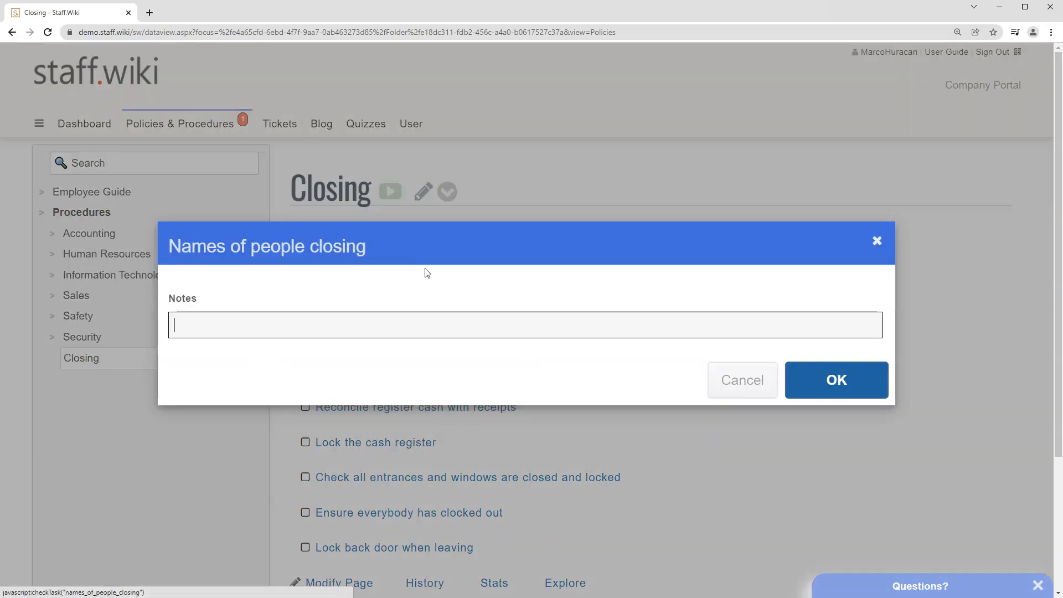
text(All)
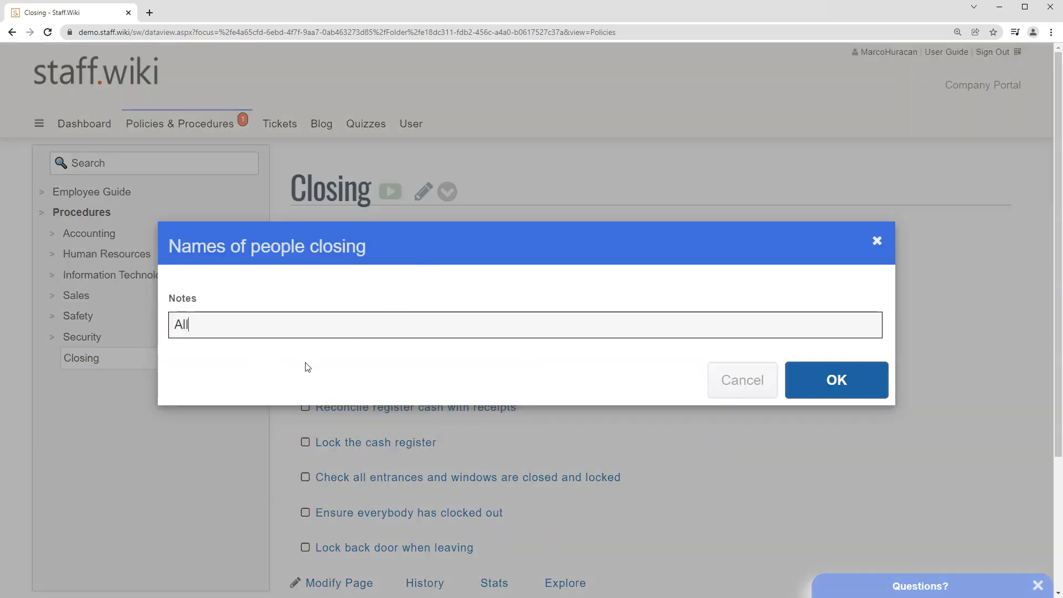
text(ison, Gabe)
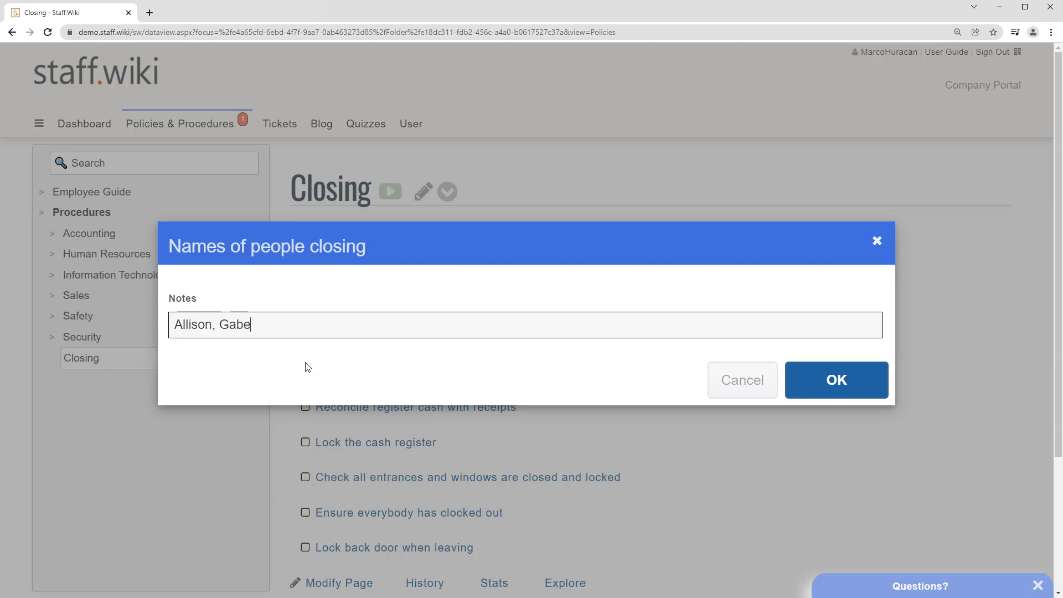
click(802, 380)
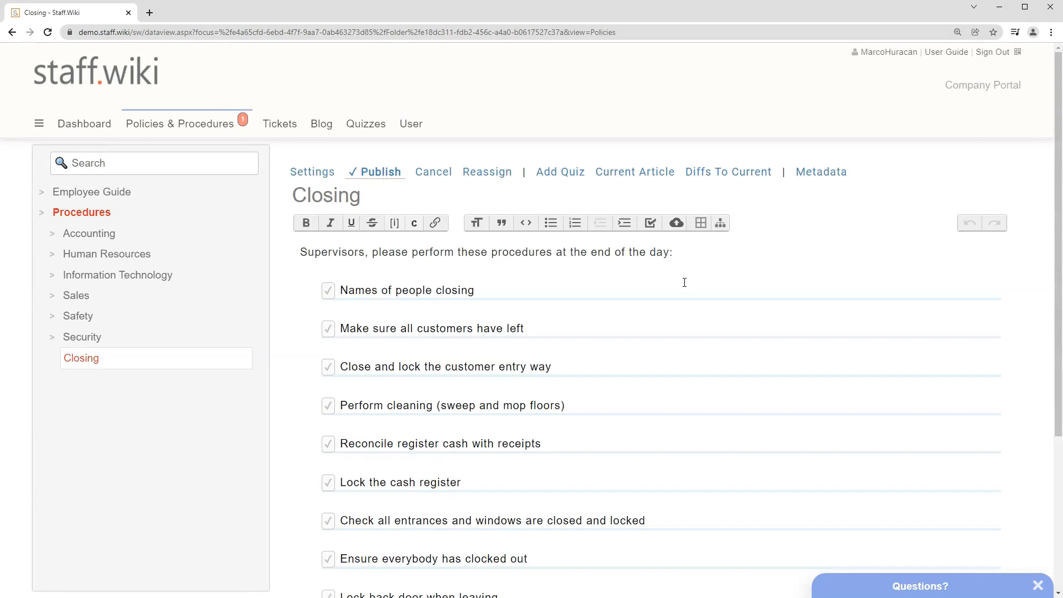
- Assign the "Reconcile register cash with receipts" item to a specific user with the Specify User option in its form
mouse_move(577, 443)
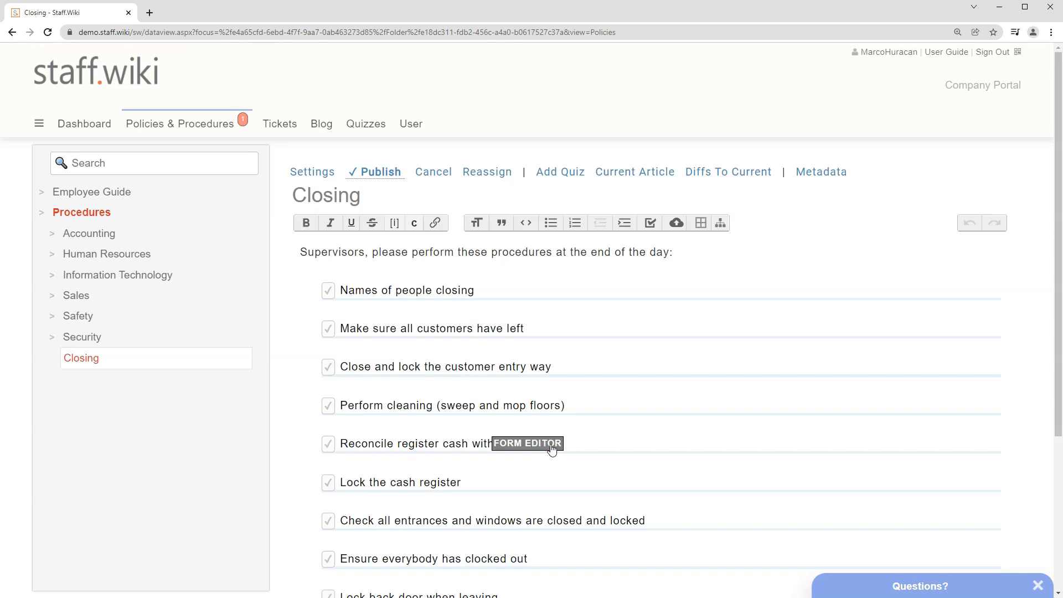
click(552, 445)
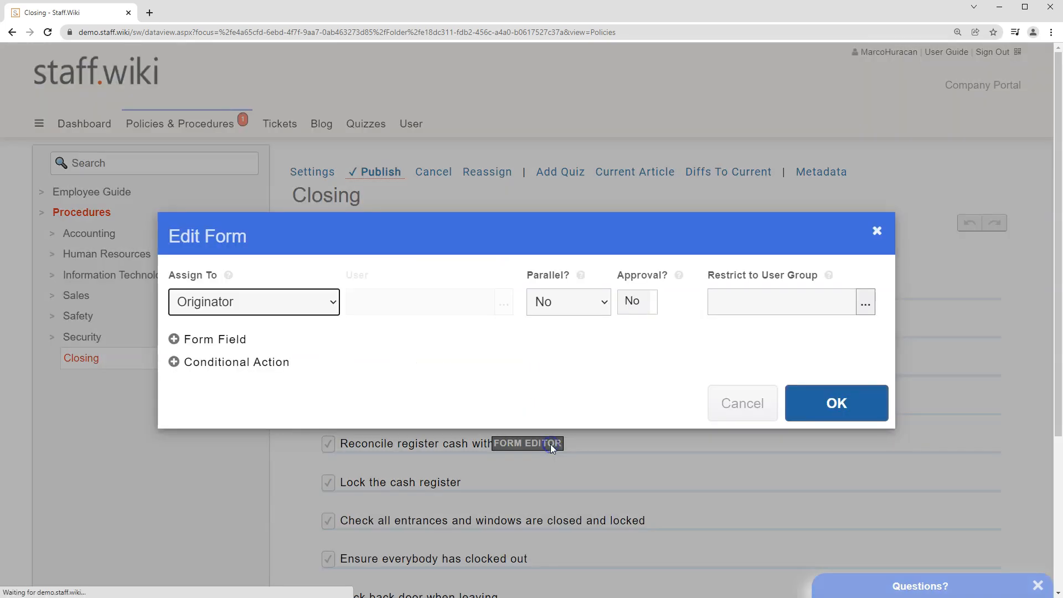
click(330, 310)
click(298, 367)
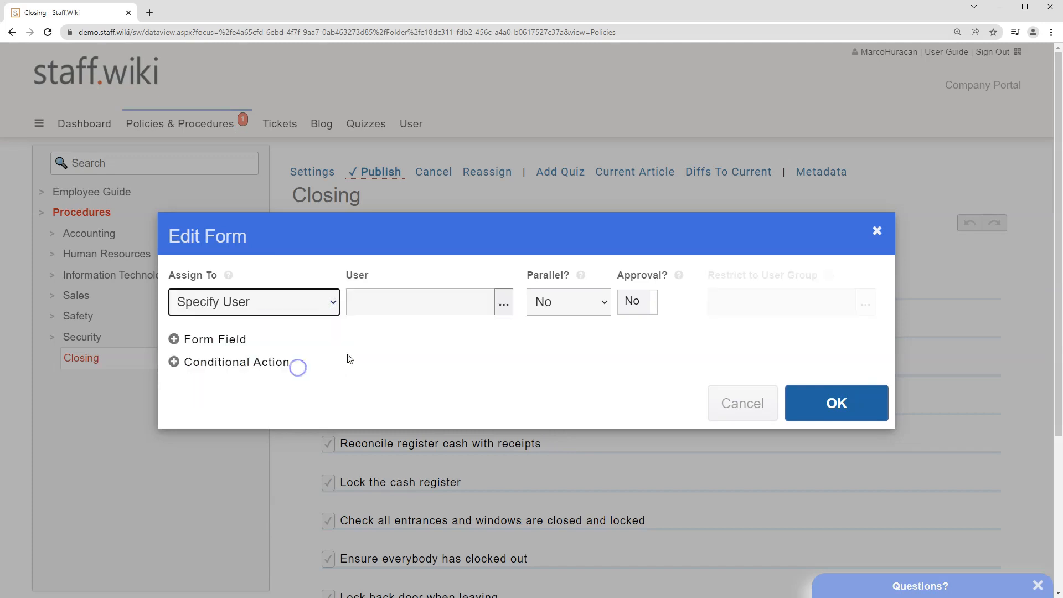
click(503, 303)
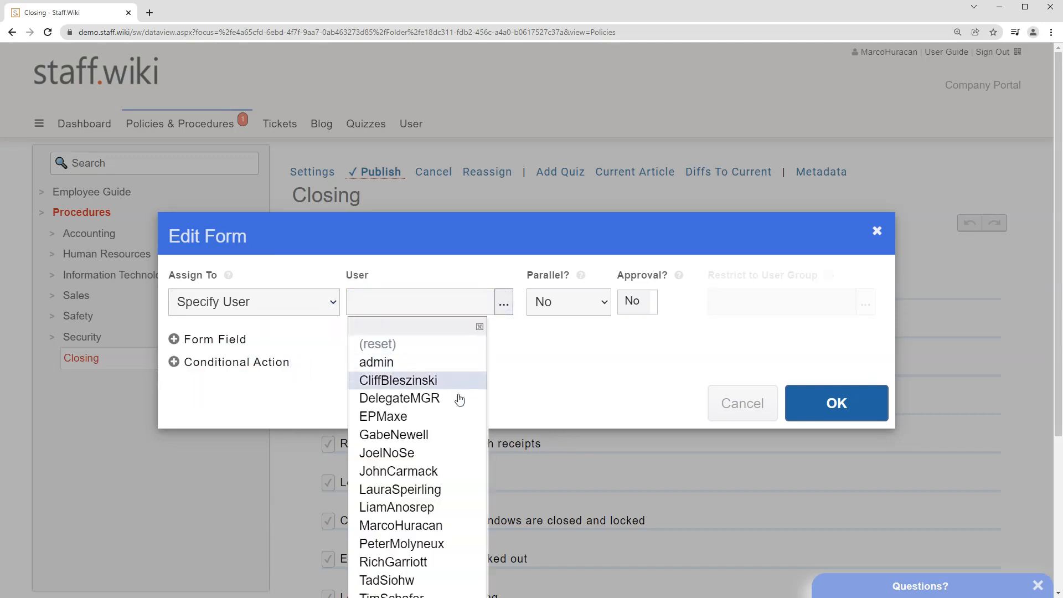
click(445, 489)
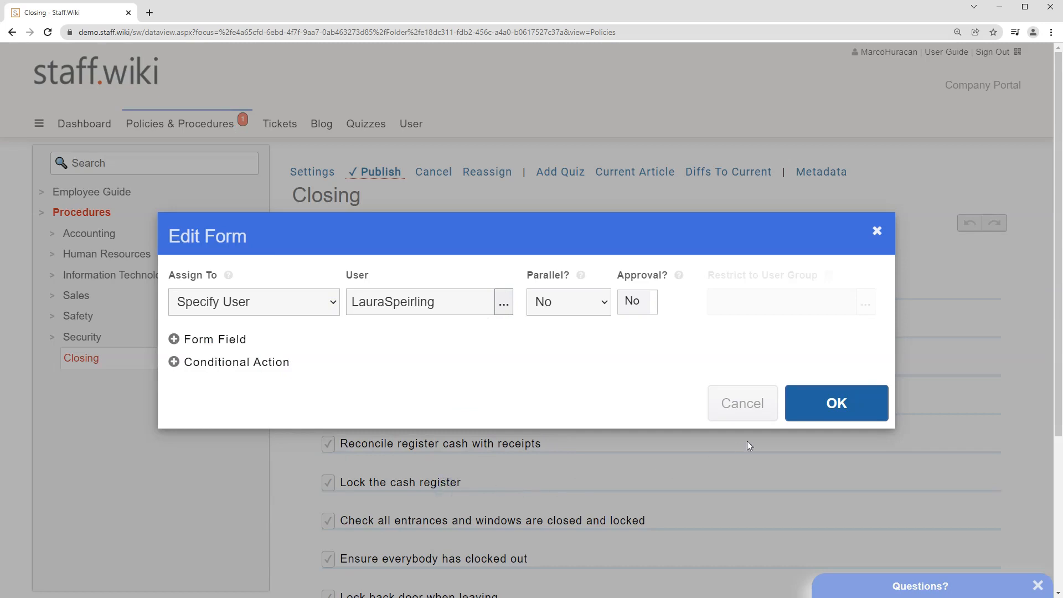
click(807, 408)
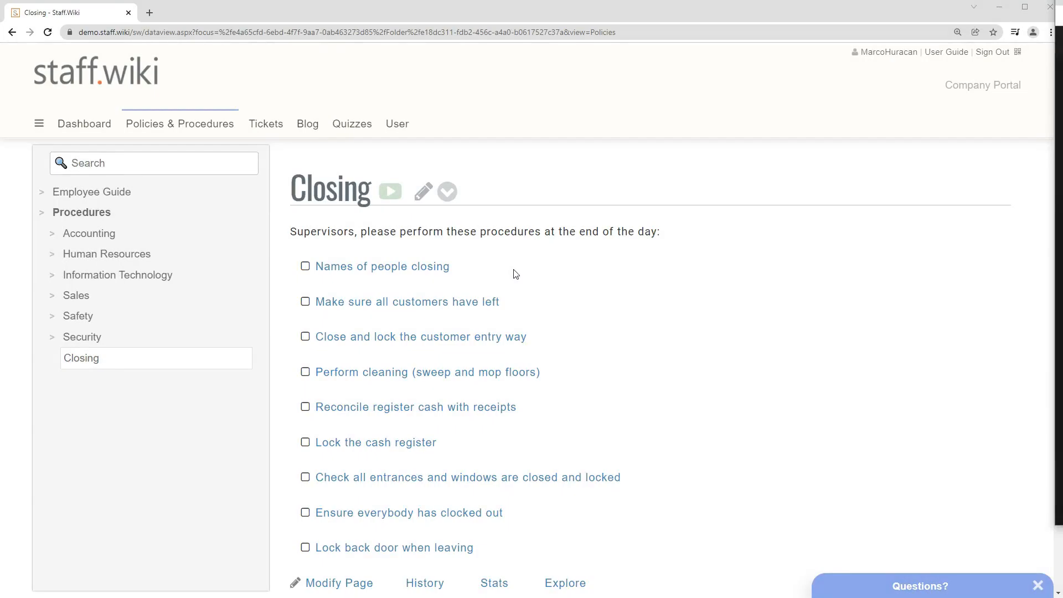
- Submit the "Names of people closing" item with the two employees' first names as notes, and open the dashboard
click(432, 269)
text(Allison, Gabe)
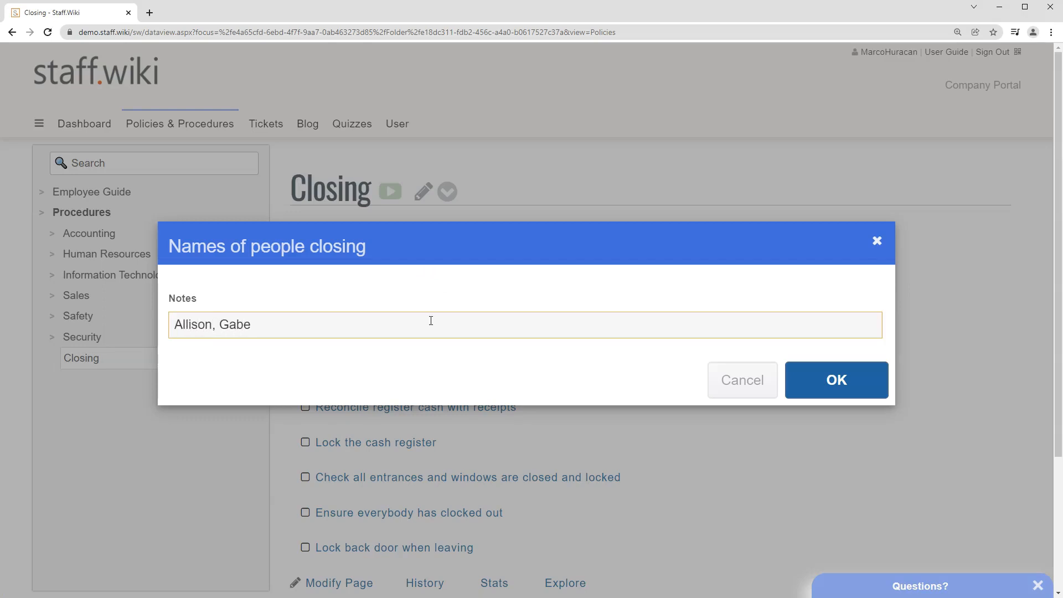
click(797, 381)
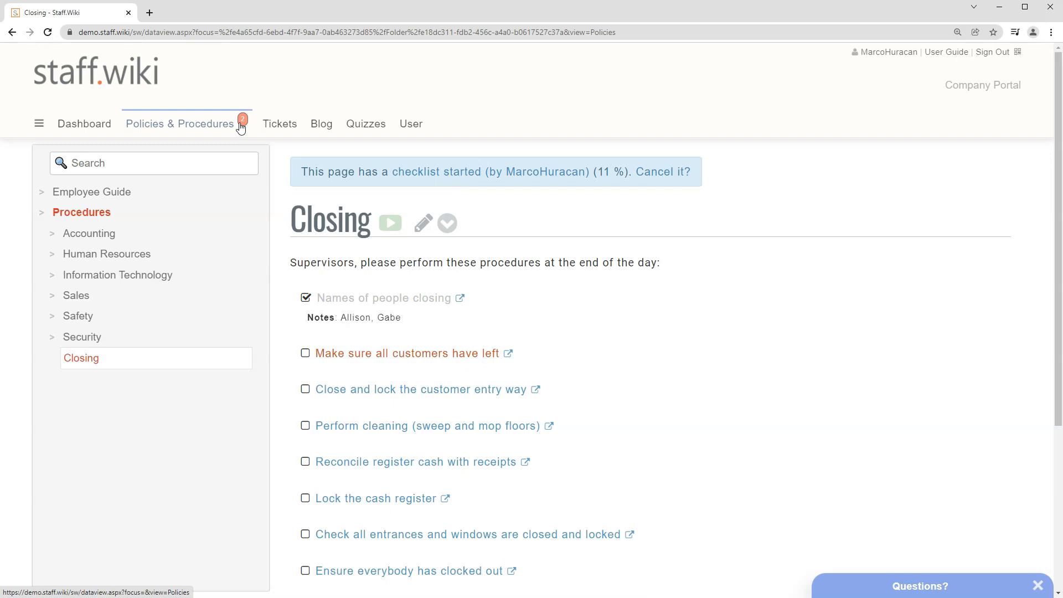
click(89, 125)
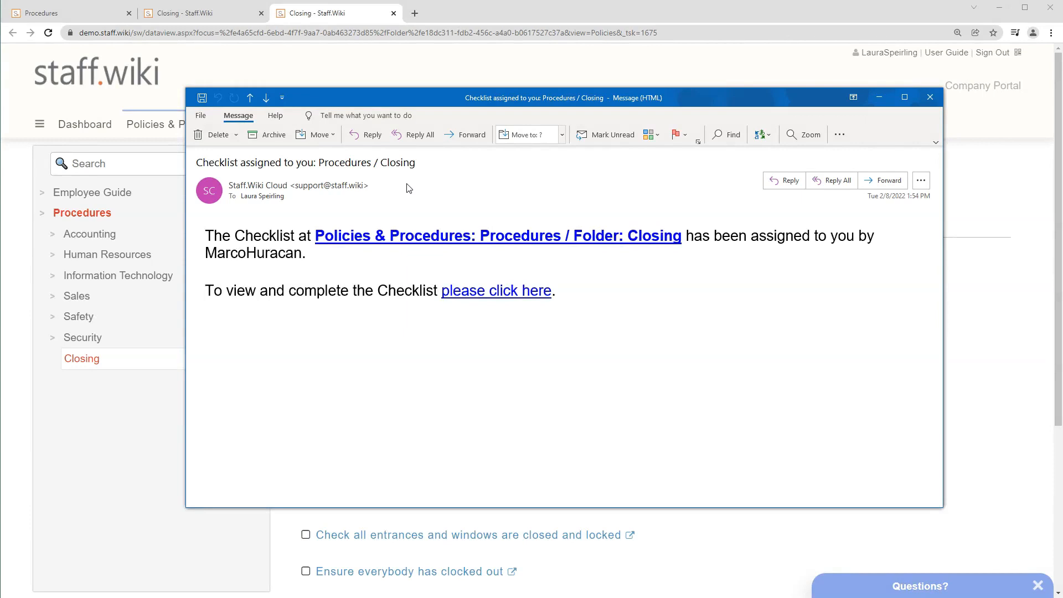
- Open the assigned checklist from the notification e-mail and complete its "Reconcile register cash with receipts" item
click(485, 301)
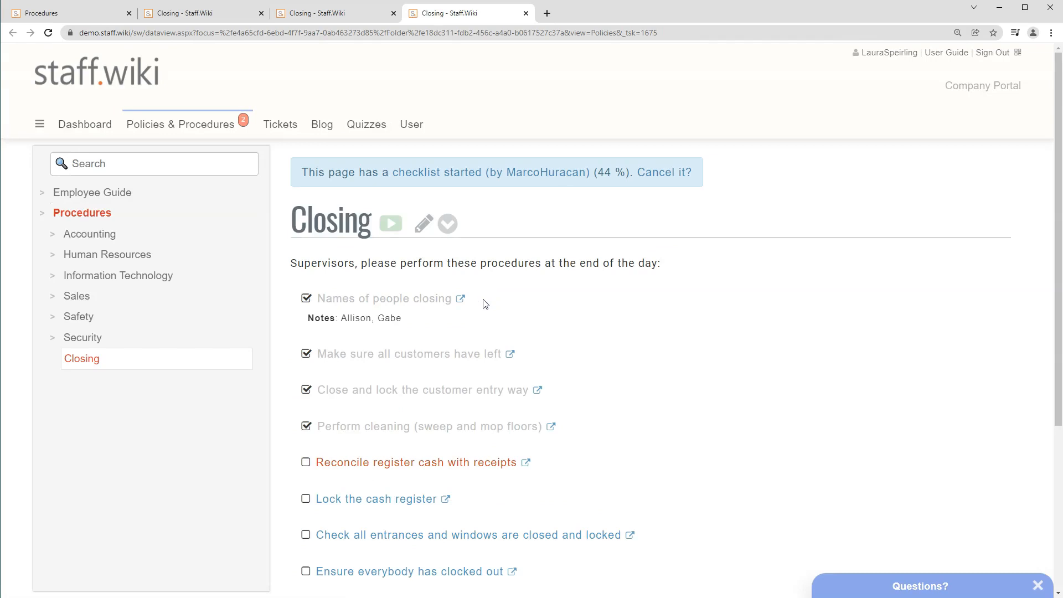
click(499, 470)
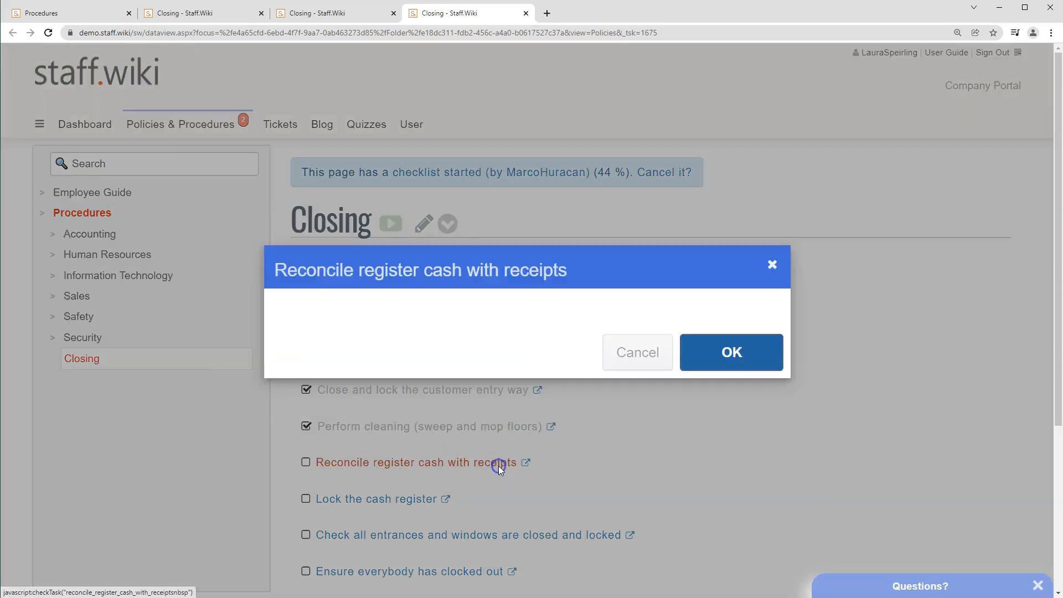
click(711, 368)
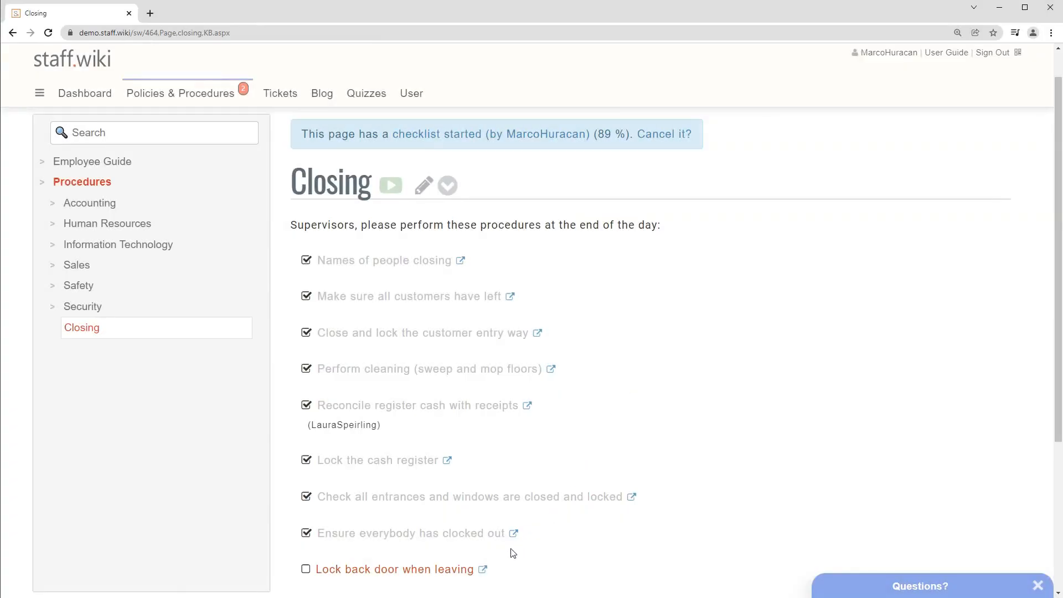
- Complete the "Lock back door when leaving" item without notes and start the Closing checklist again
click(460, 576)
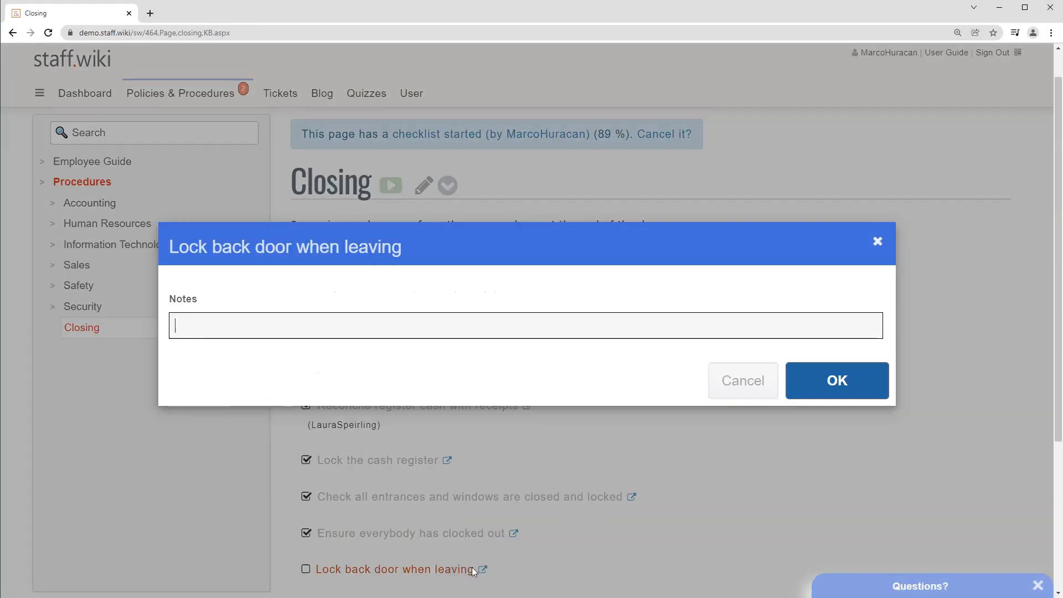
click(814, 400)
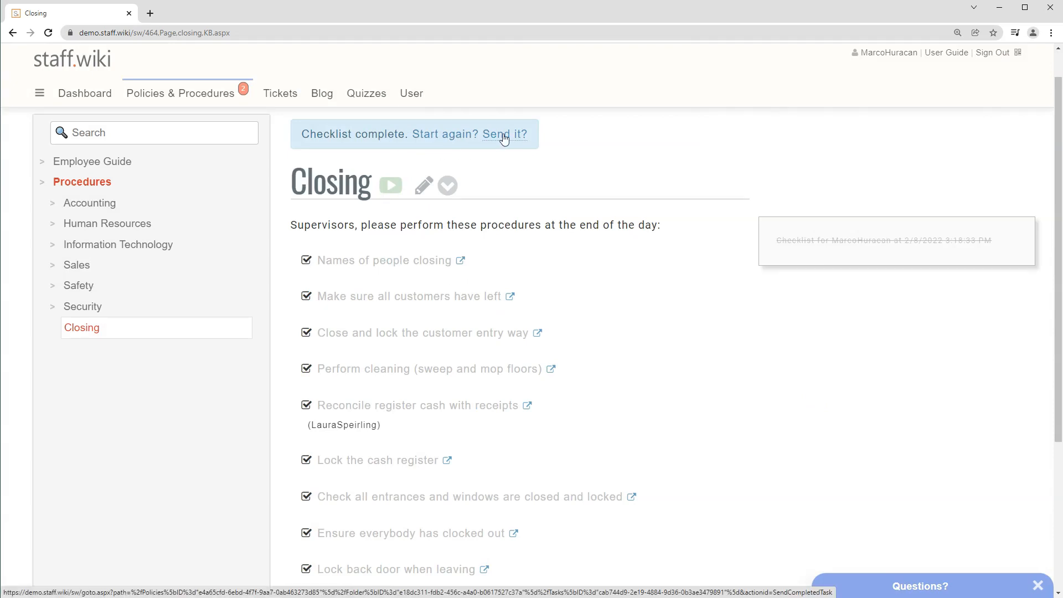
click(440, 141)
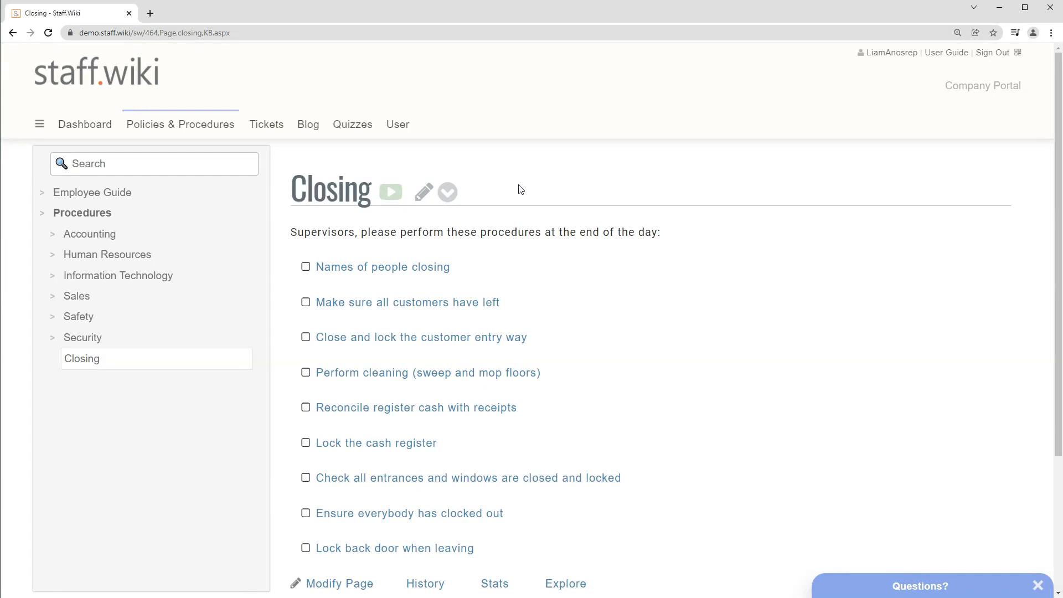
- Edit the Closing page and open the form editor for its "Names of people closing" item
click(436, 269)
click(423, 192)
mouse_move(488, 291)
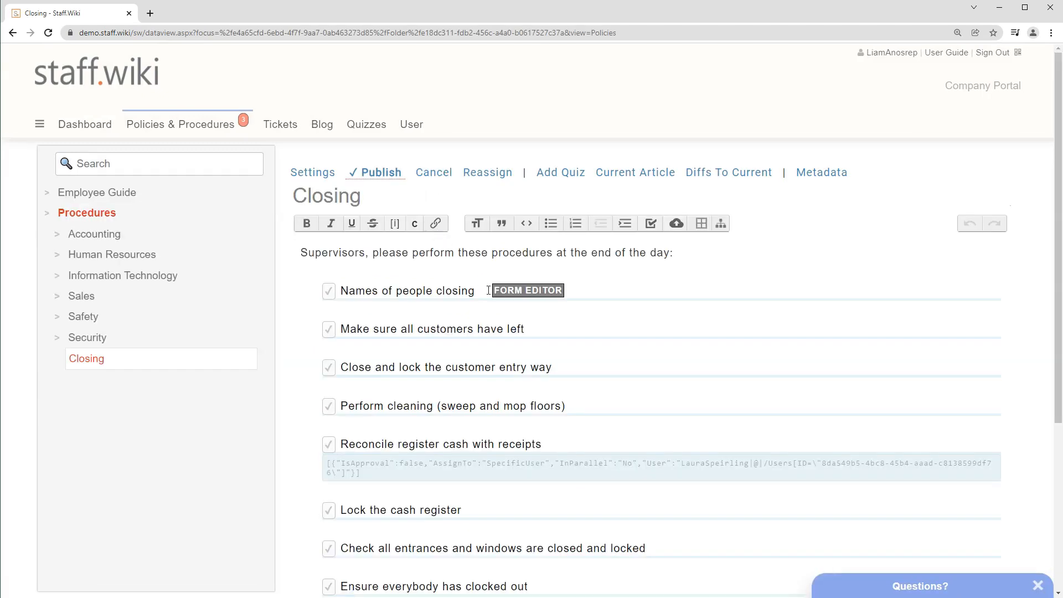
click(517, 293)
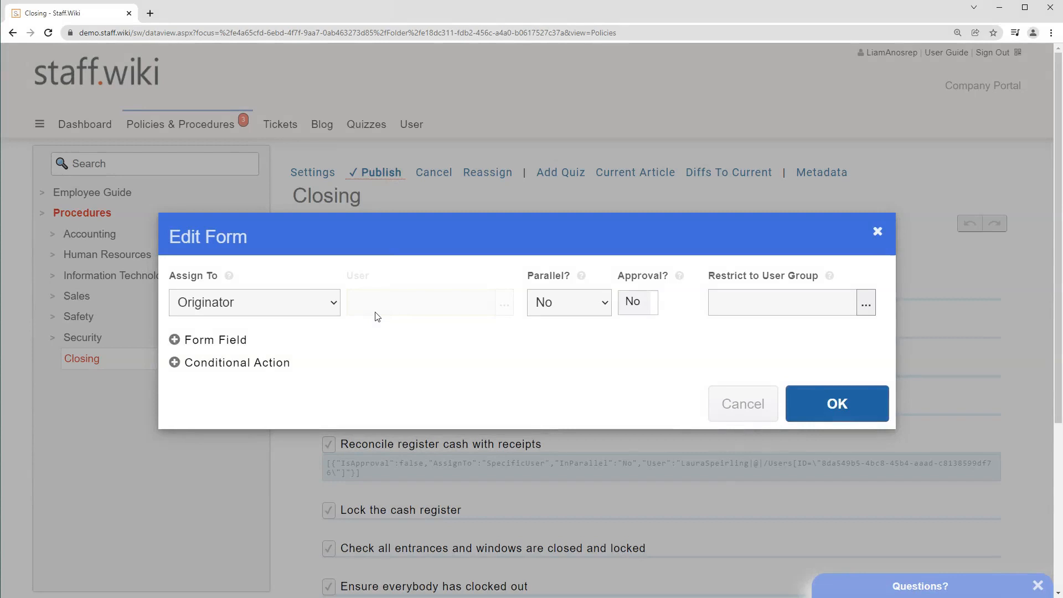
- Add a required Short Text form field with the prompt "Manager", reviewing the available field types and requirement options
click(199, 341)
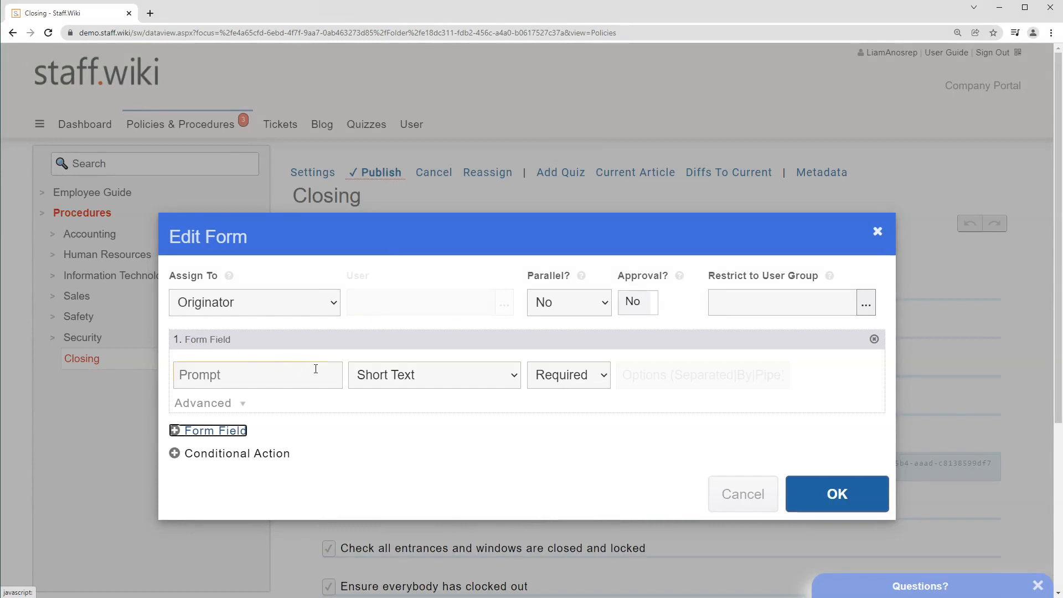
click(510, 378)
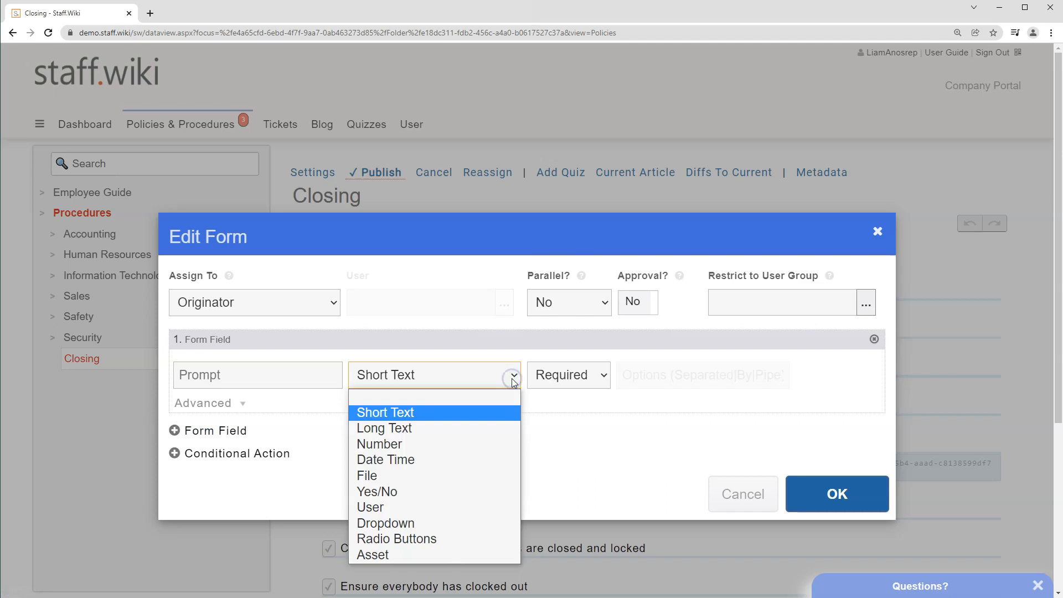
click(512, 378)
click(609, 379)
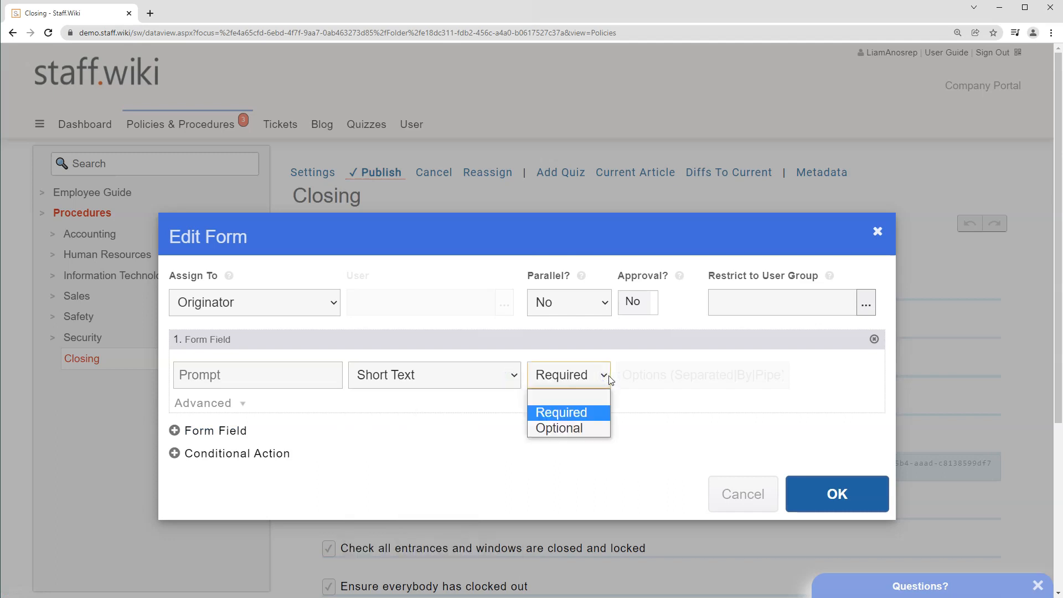
click(609, 379)
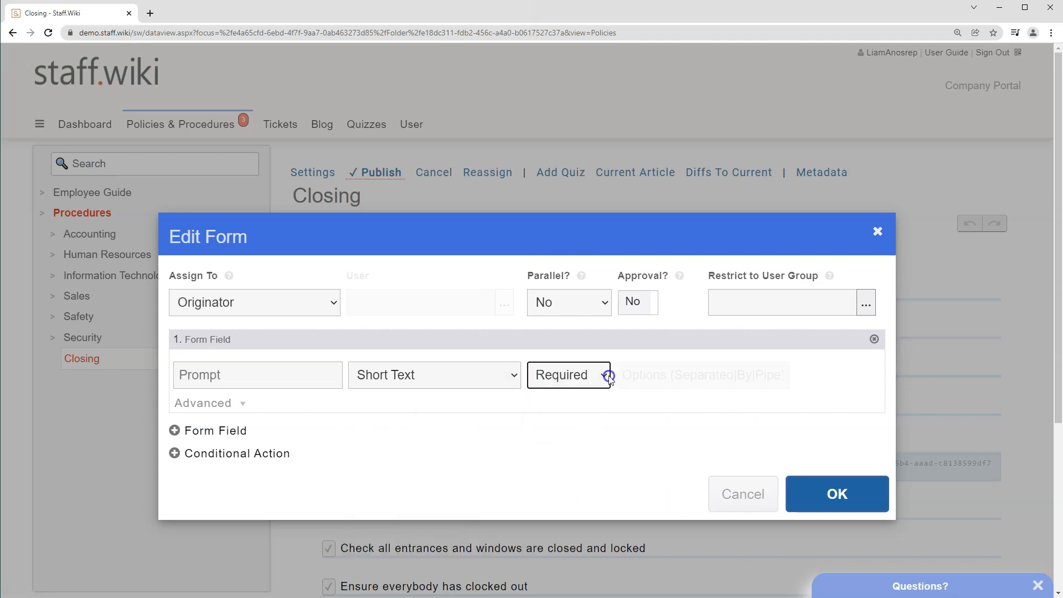
click(316, 377)
text(M)
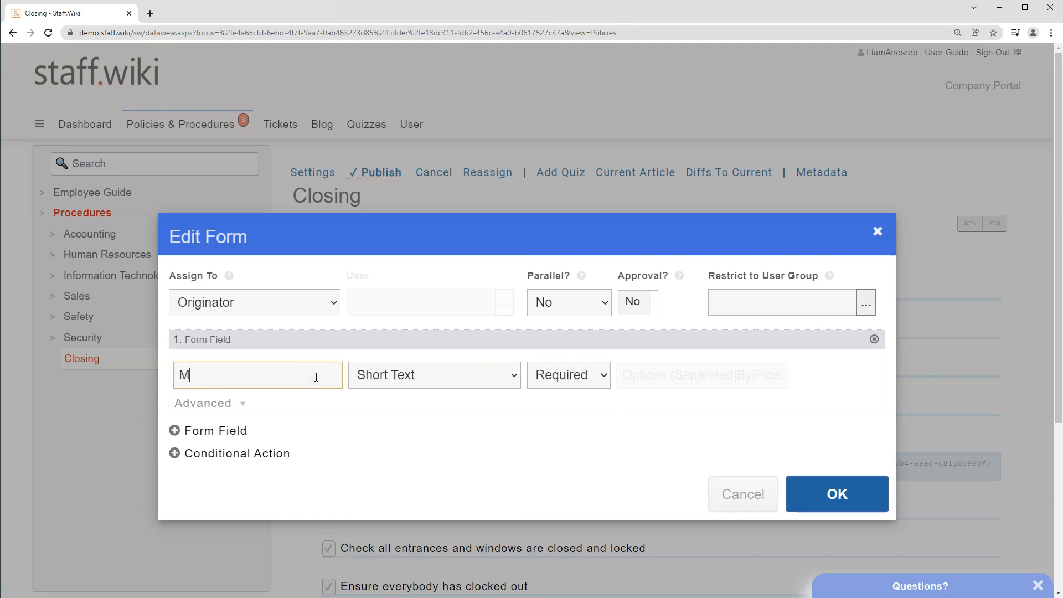
text(anager)
- Add two more required Short Text form fields with the prompts "Employee #1" and "Employee #2"
click(180, 429)
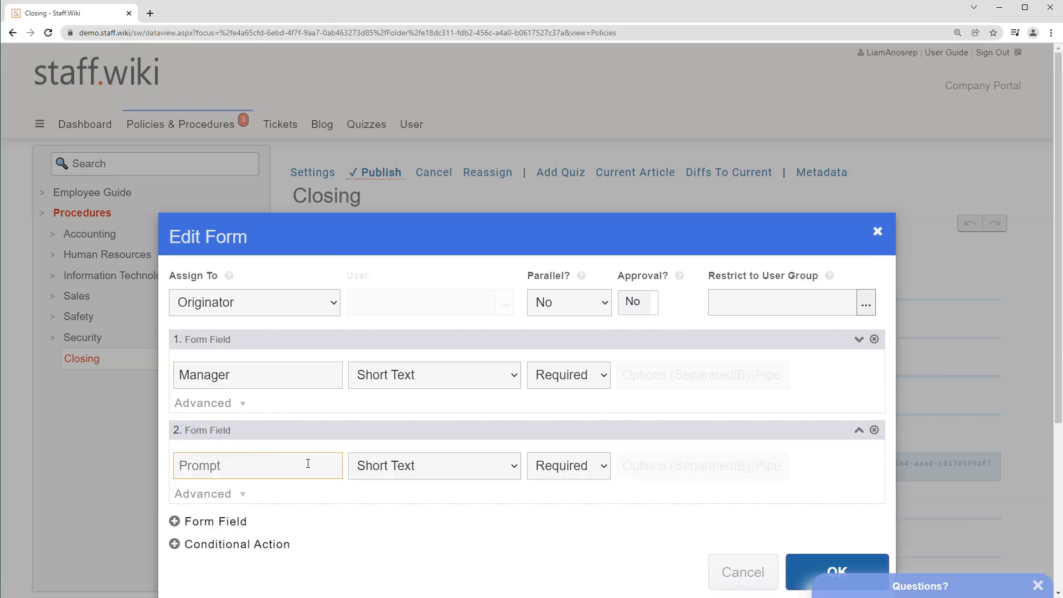
text(Employee #1)
click(224, 521)
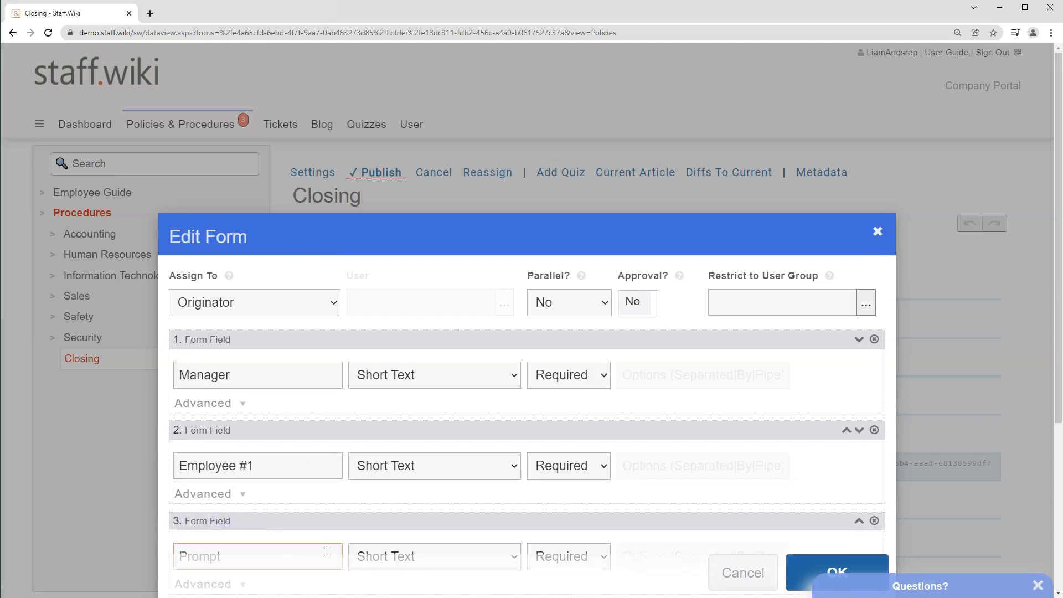
text(Employee #2)
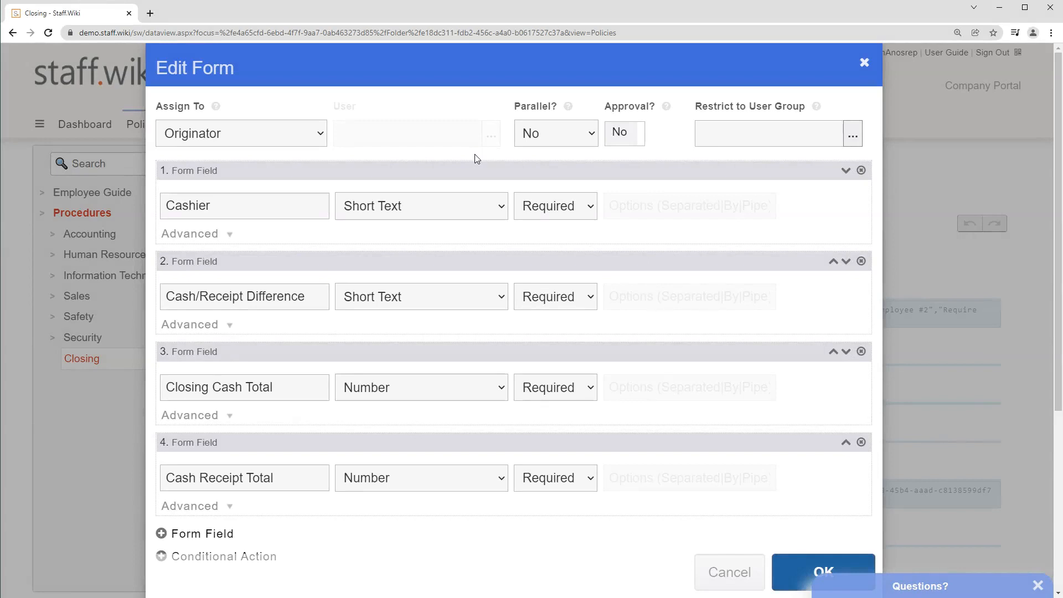
- Set the Cashier field's type to User and make Cash/Receipt Difference a Dropdown with the options Equal|Over|Under
click(501, 206)
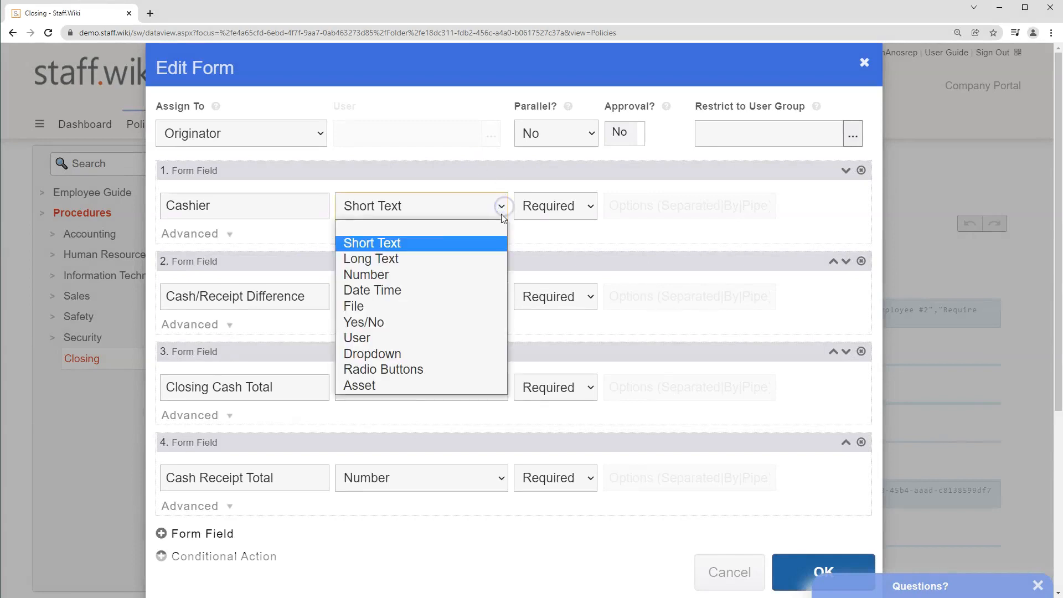
click(465, 338)
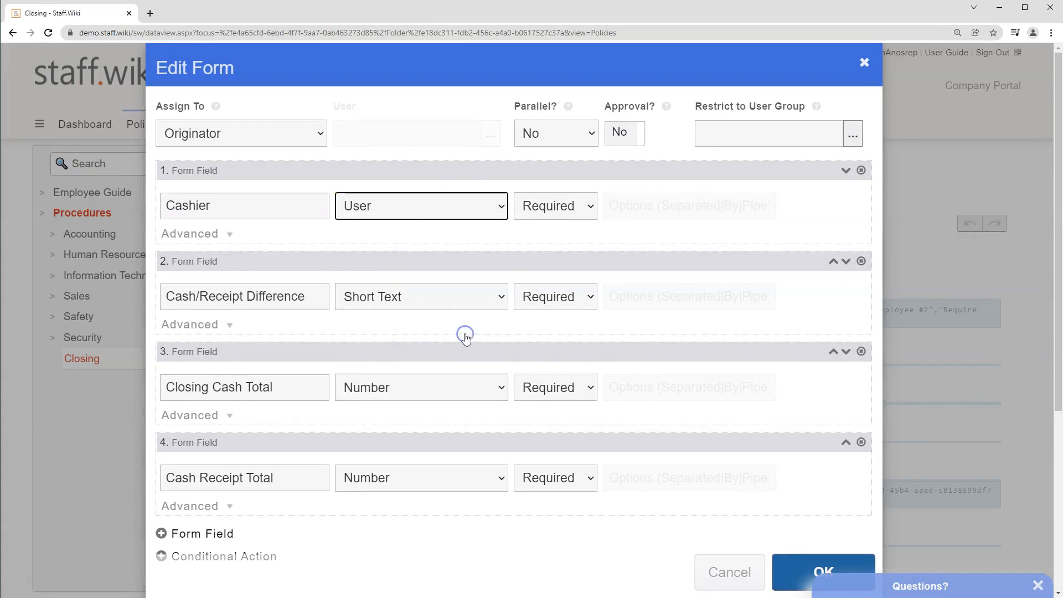
click(503, 304)
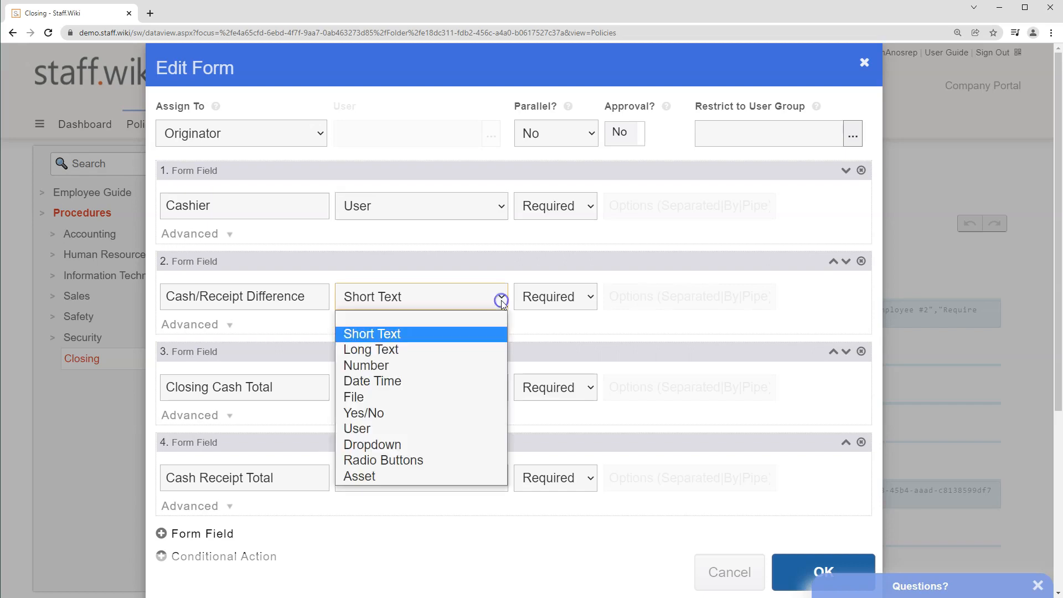
click(464, 444)
click(626, 304)
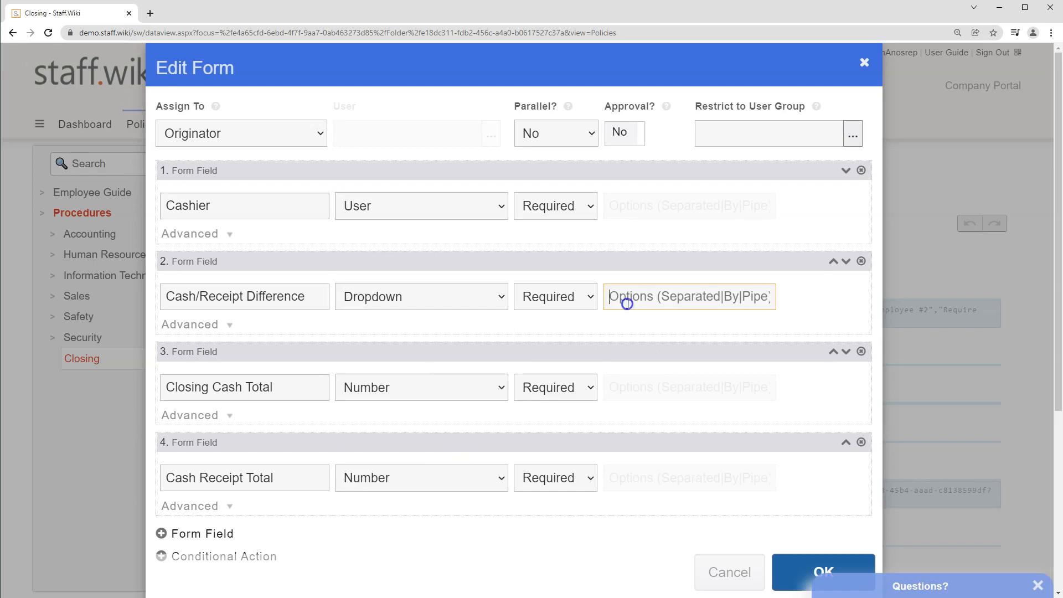
text(Equal)
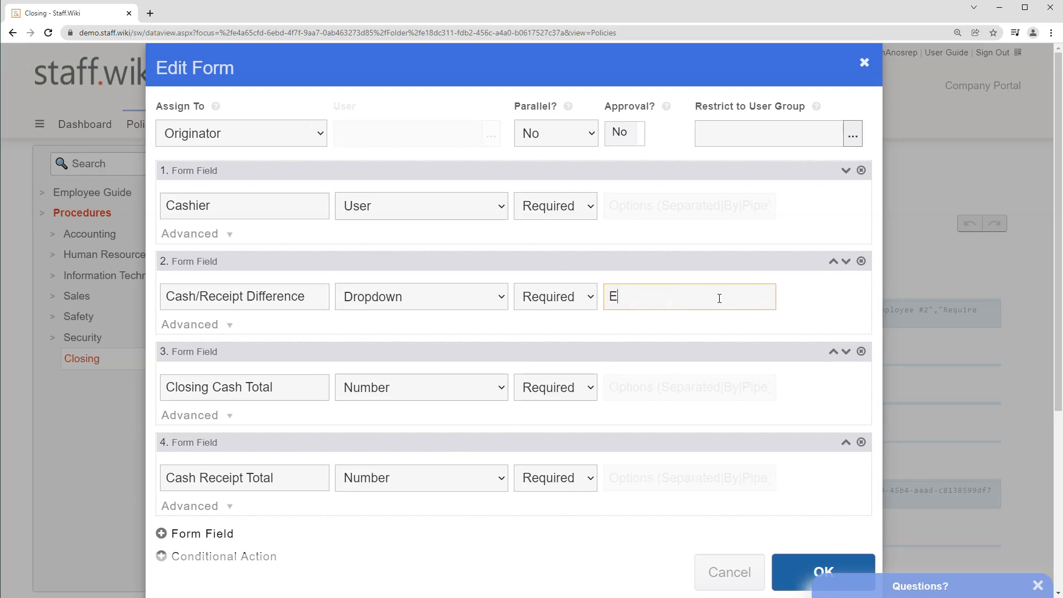
text(|Over|Under)
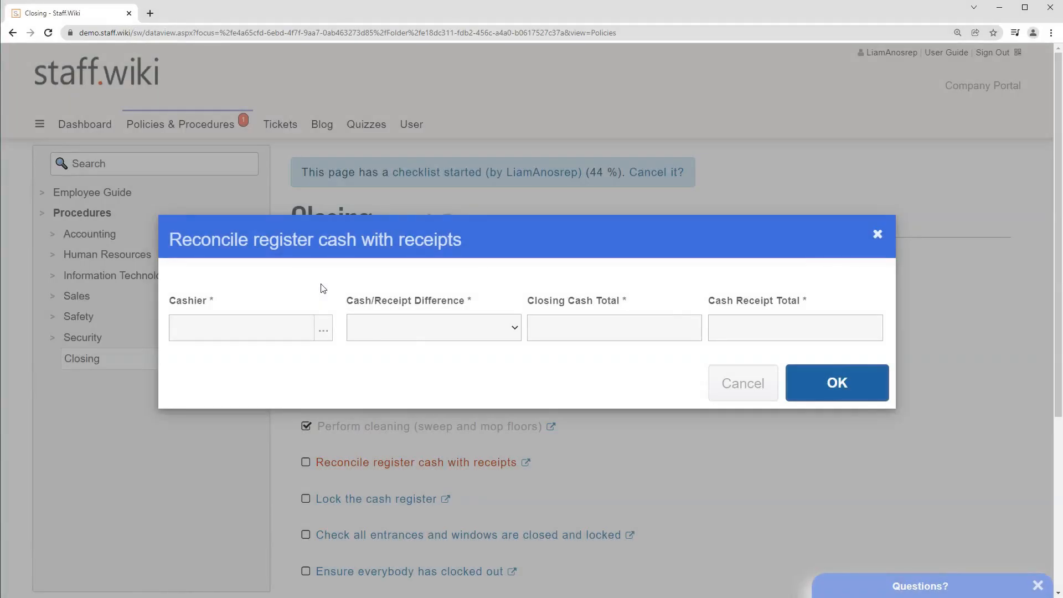
- Submit the "Reconcile register cash with receipts" form with a user as Cashier, difference Equal, and both Closing Cash Total and Cash Receipt Total 386.00
click(323, 329)
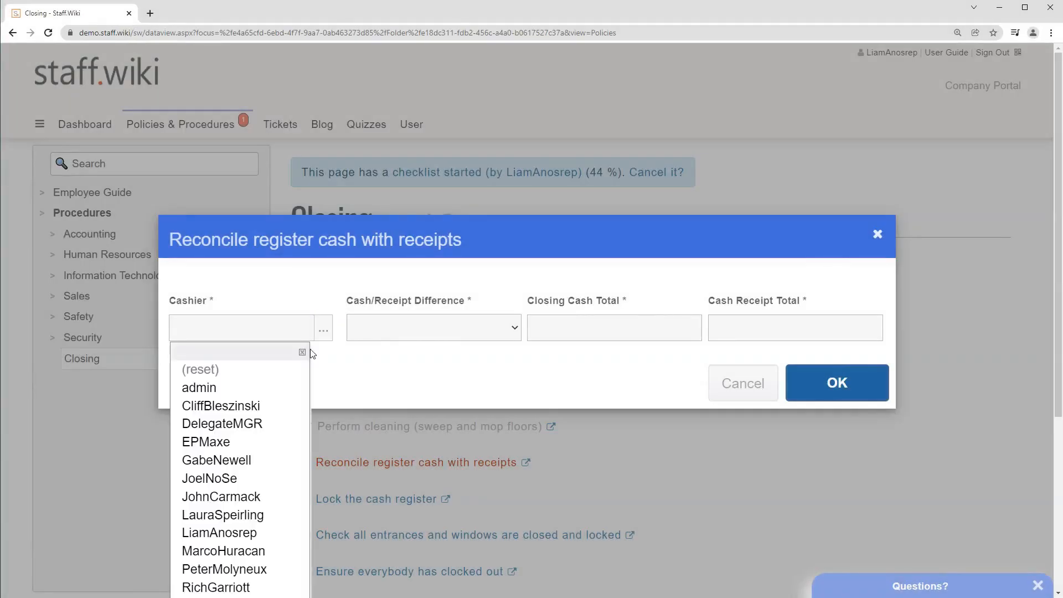
click(278, 515)
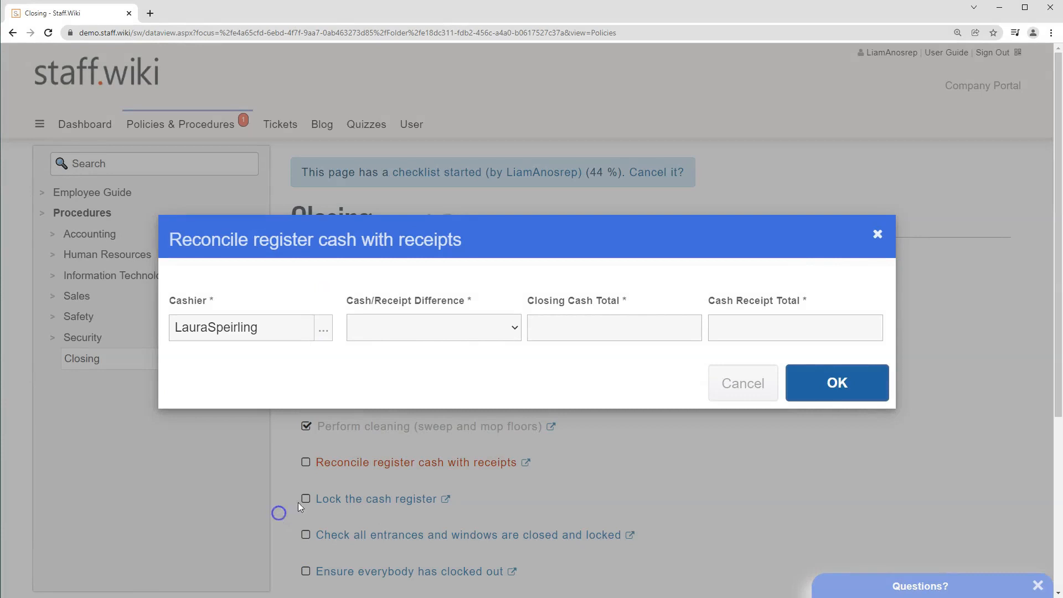
click(518, 328)
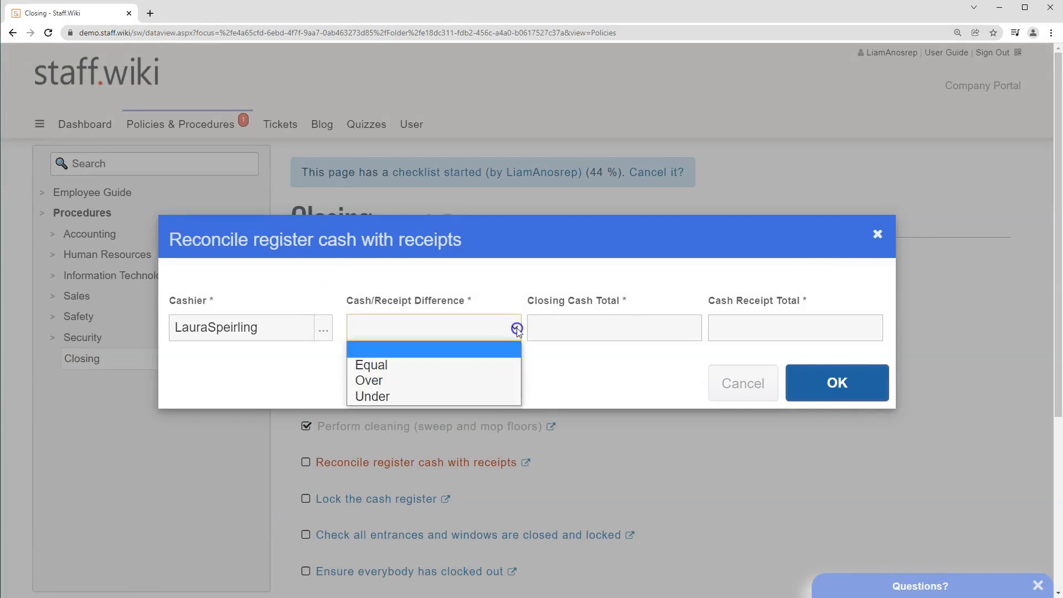
click(498, 367)
click(583, 327)
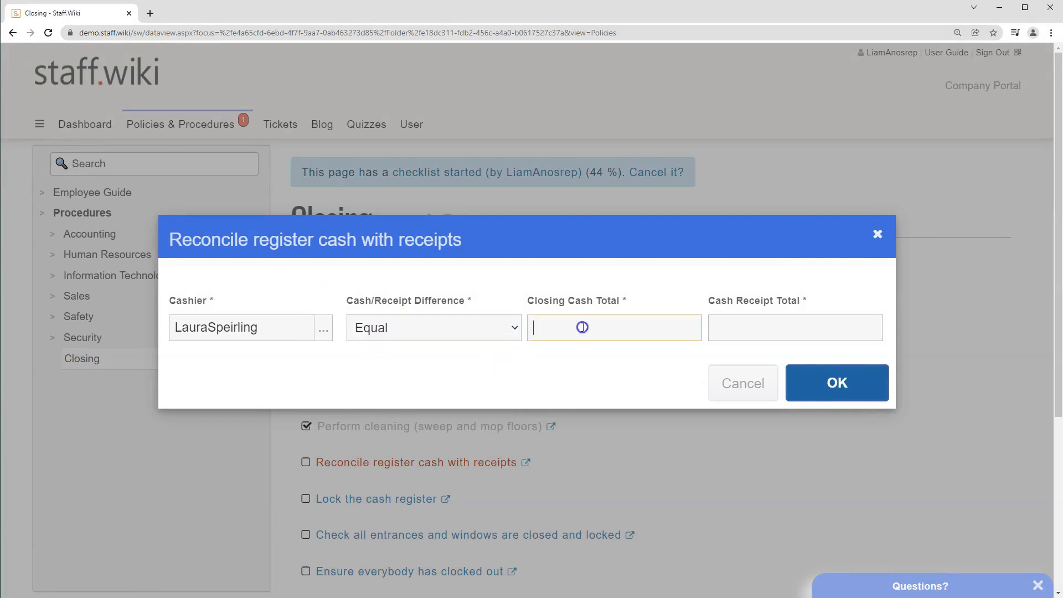
text(386.00)
click(812, 327)
text(386.00)
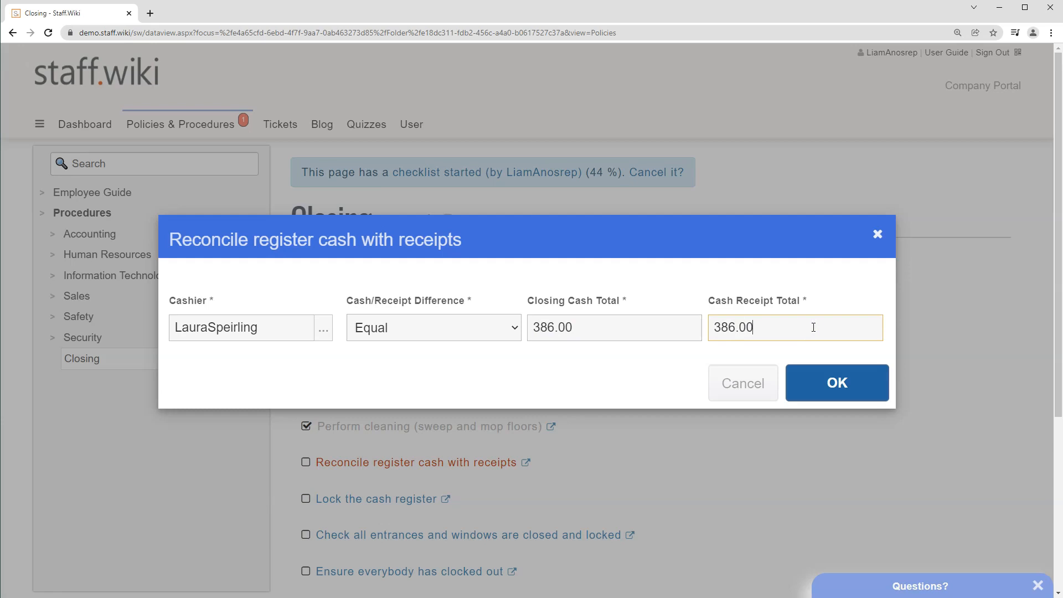
click(847, 396)
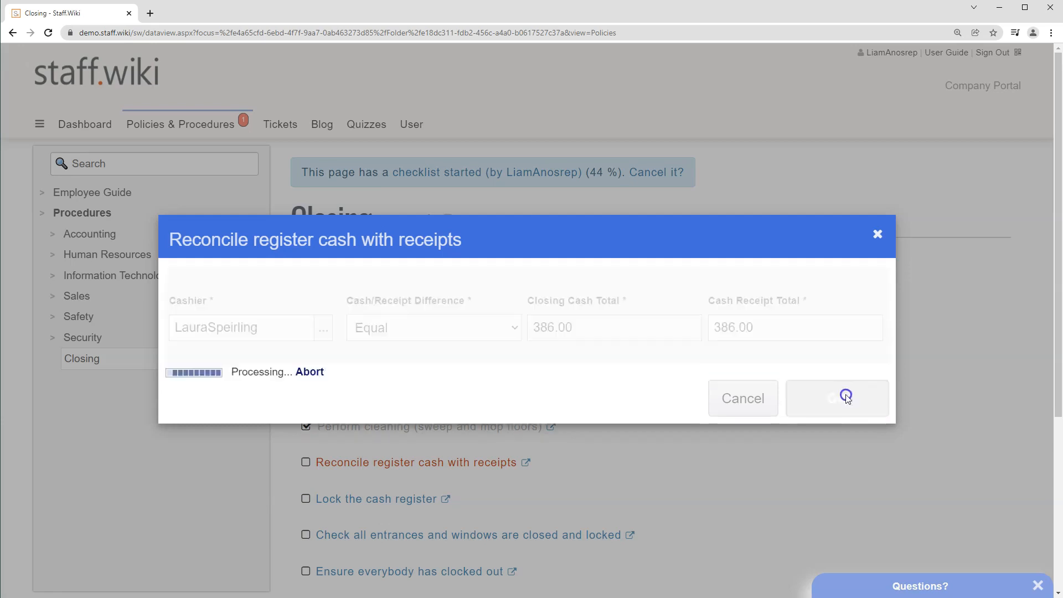